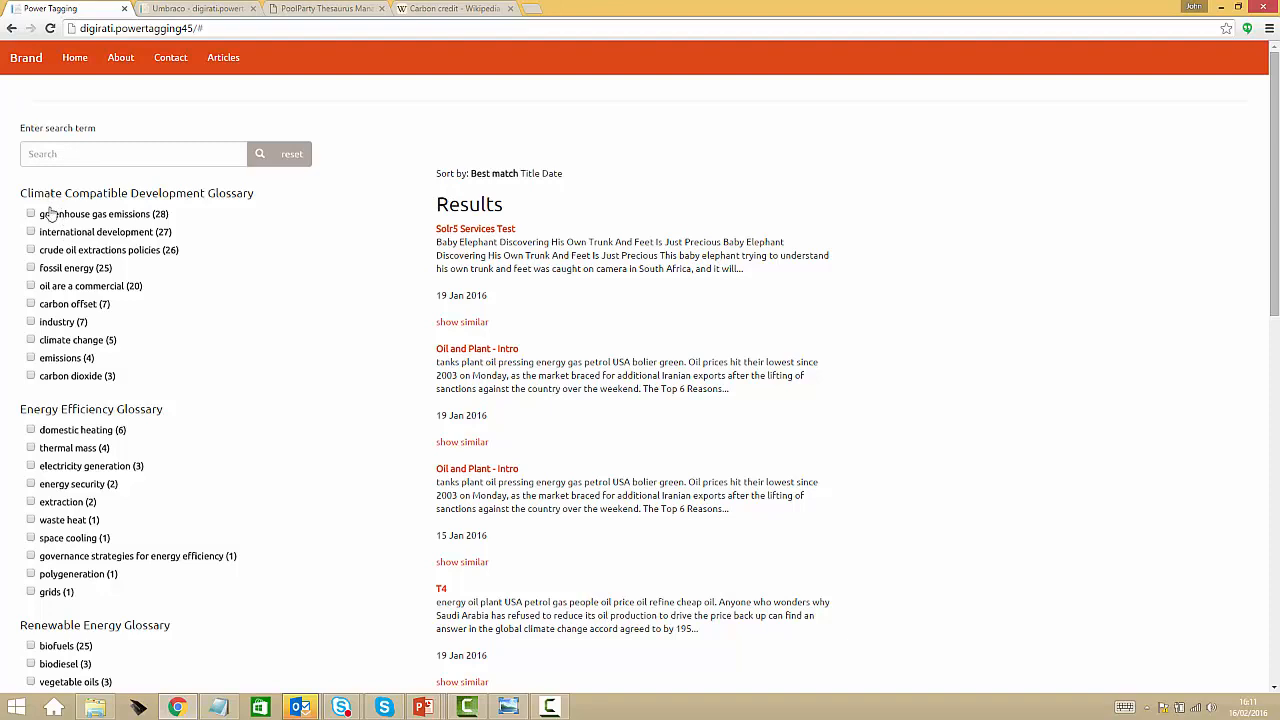
Filter the results by greenhouse gas emissions in the Climate Compatible Development Glossary and reset the search
click(66, 156)
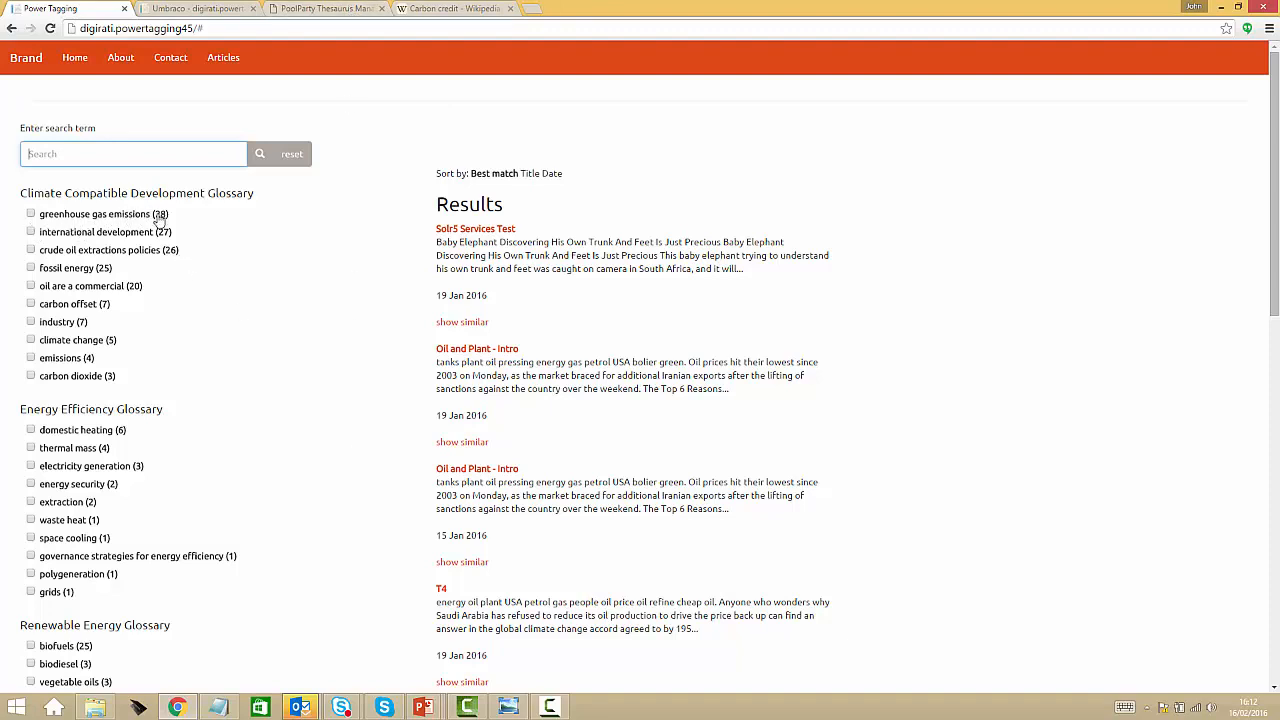
click(31, 214)
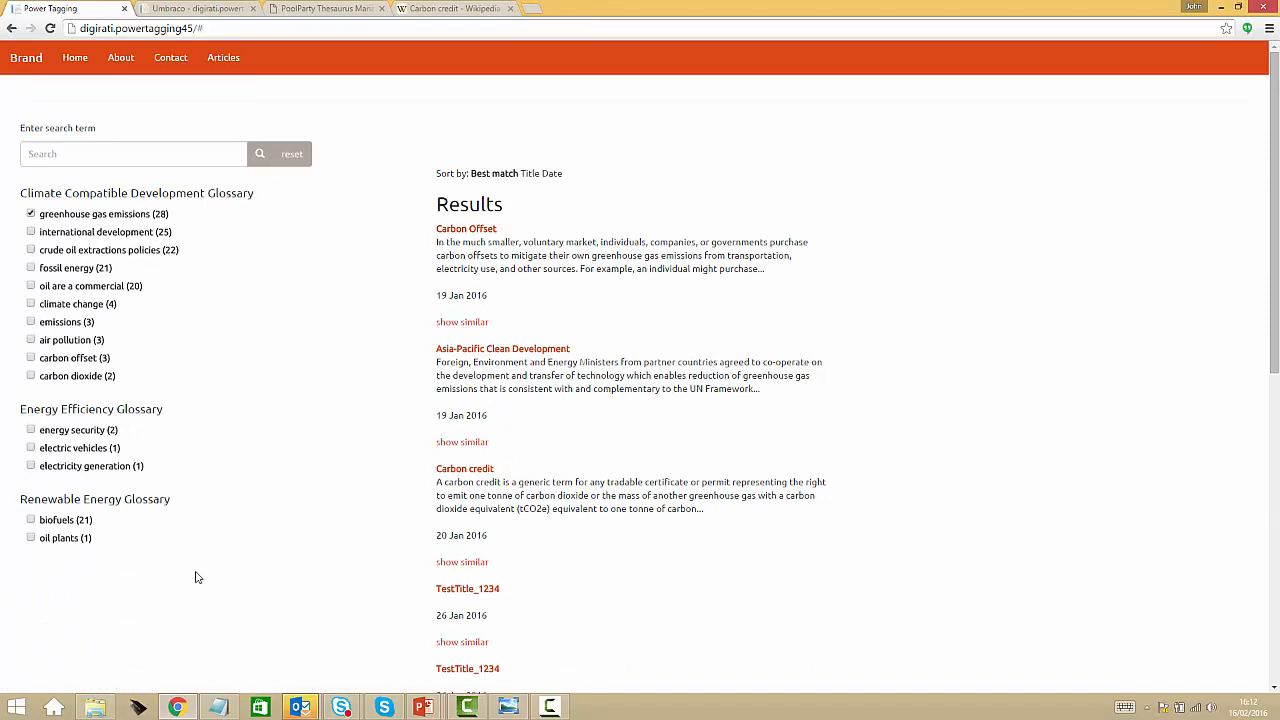
click(30, 216)
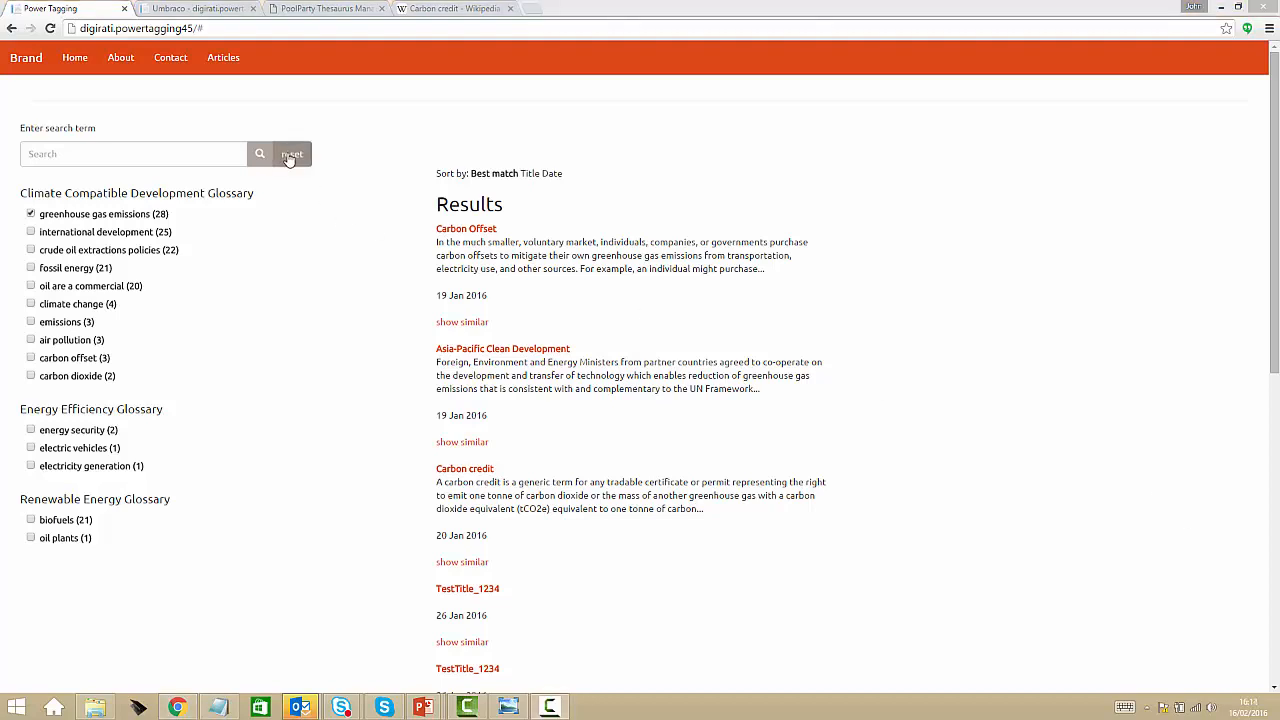
click(290, 156)
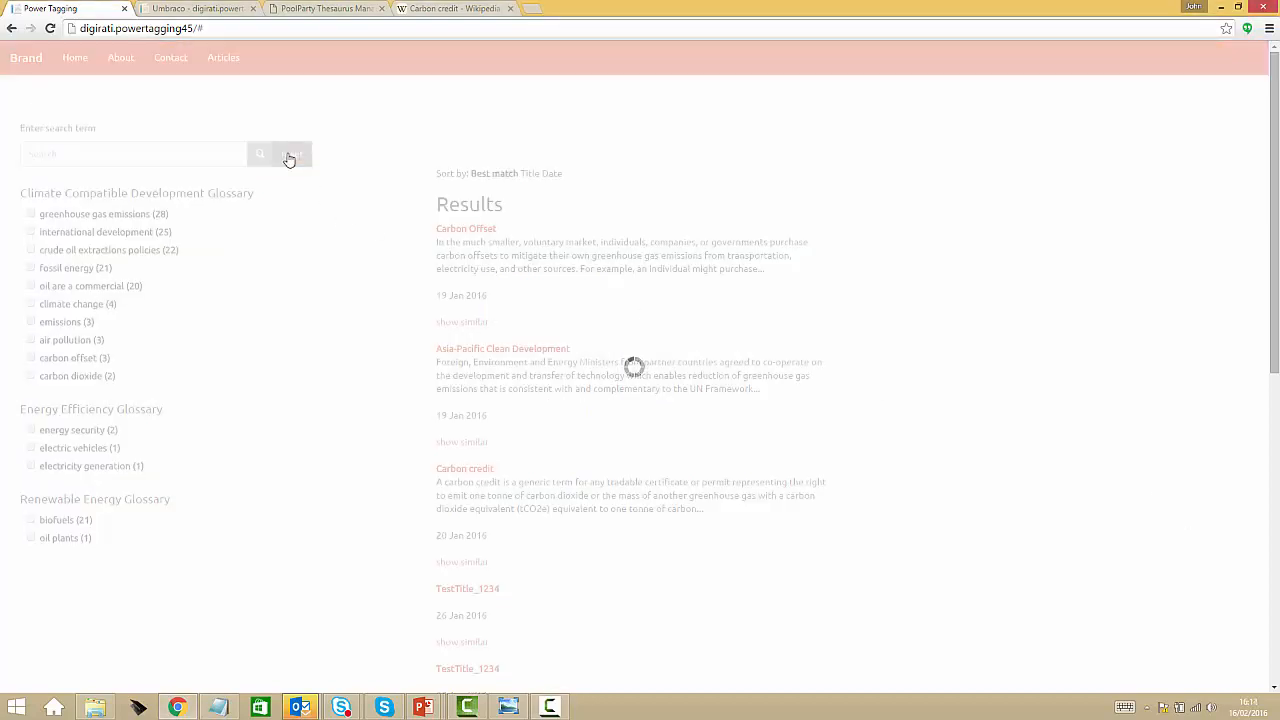
Search the site for the suggested term "carbon offset"
click(138, 159)
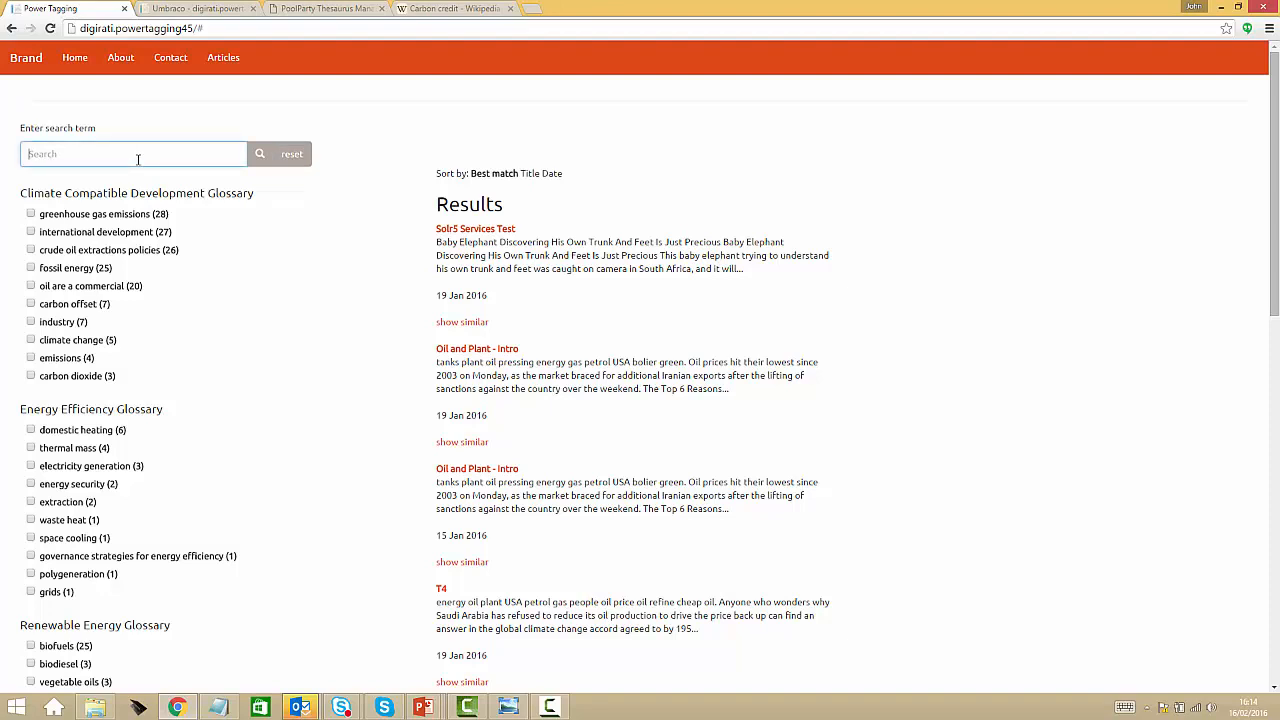
text(carbon off)
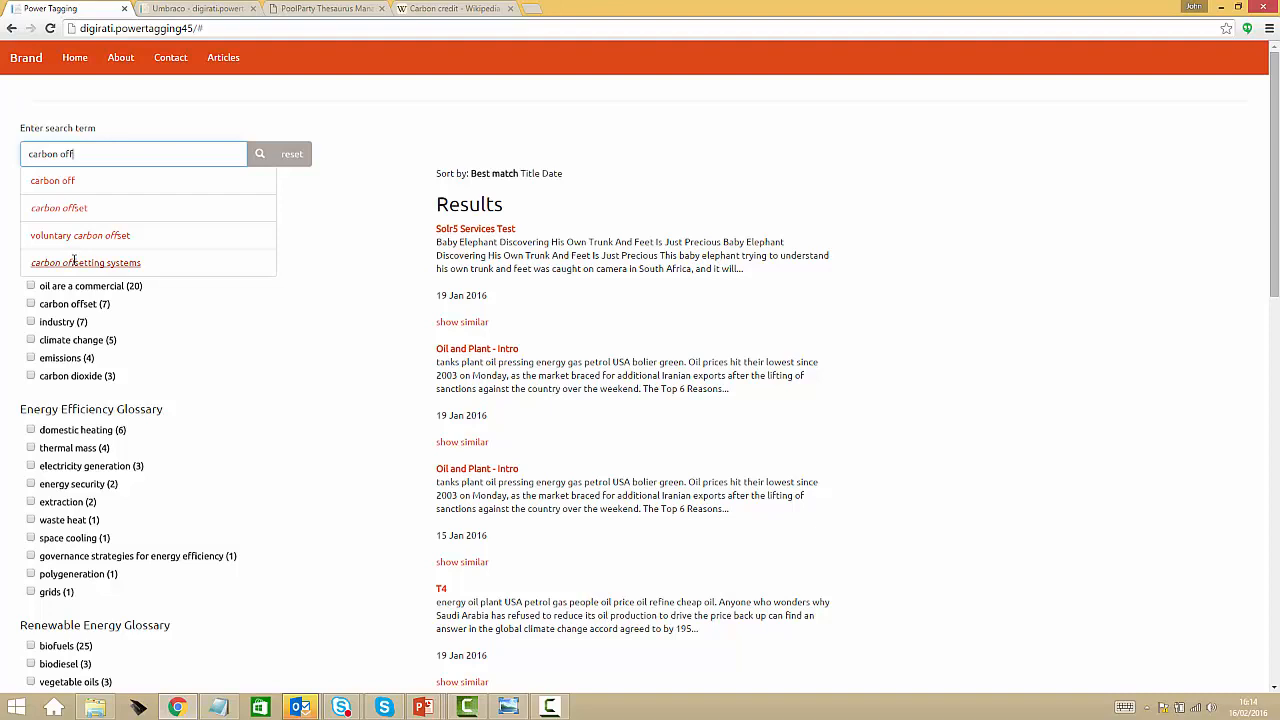
click(66, 209)
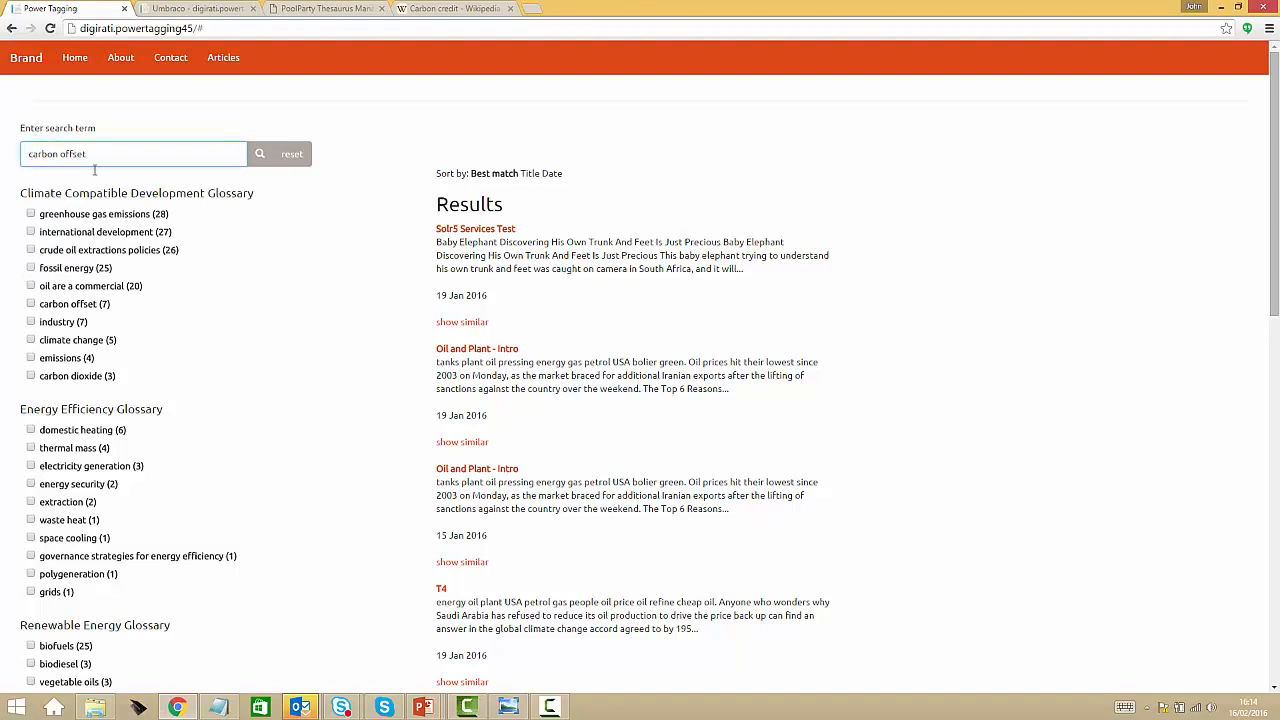
click(259, 160)
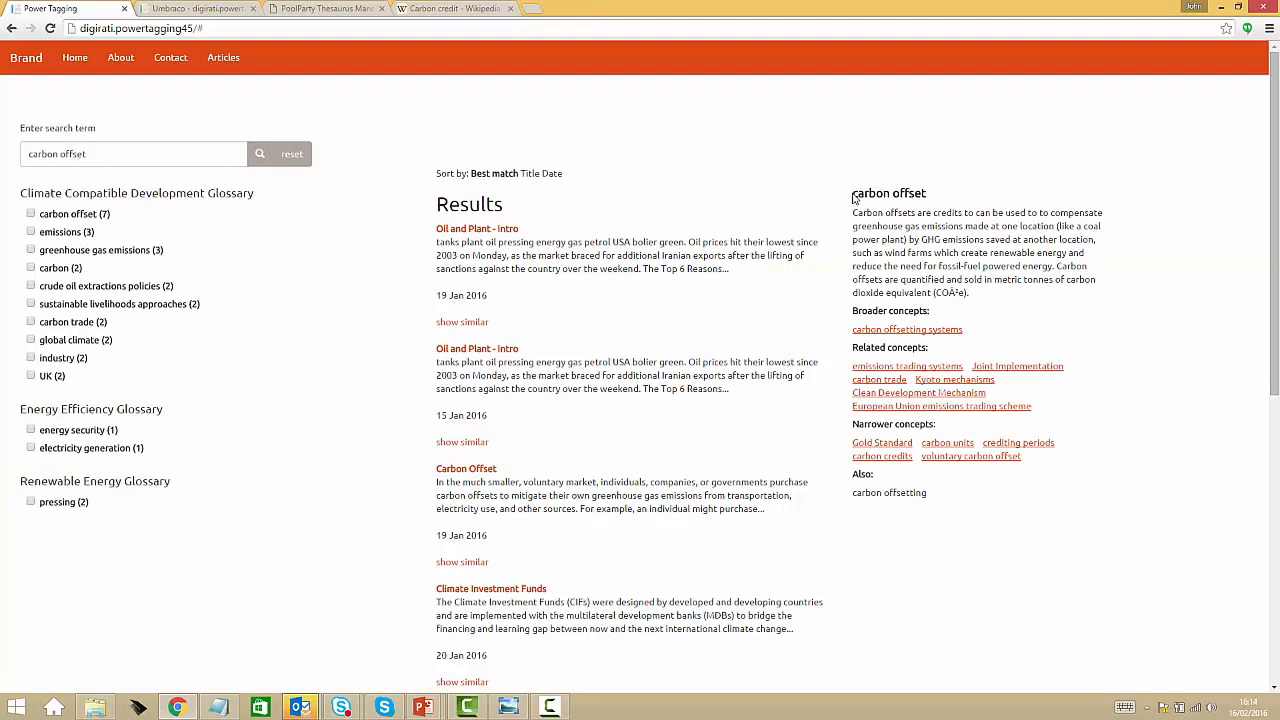
Examine the search results and the definition of carbon offset shown beside them
drag(436, 201, 730, 272)
click(642, 192)
drag(856, 212, 992, 298)
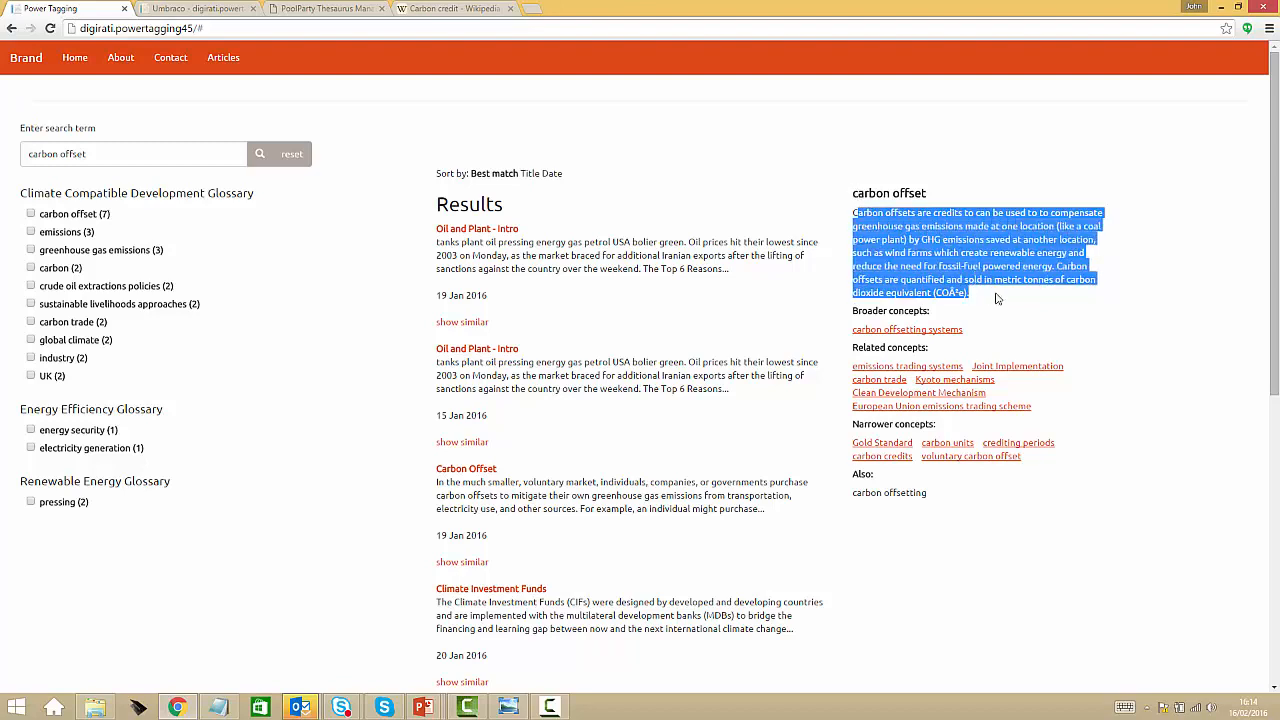
click(994, 297)
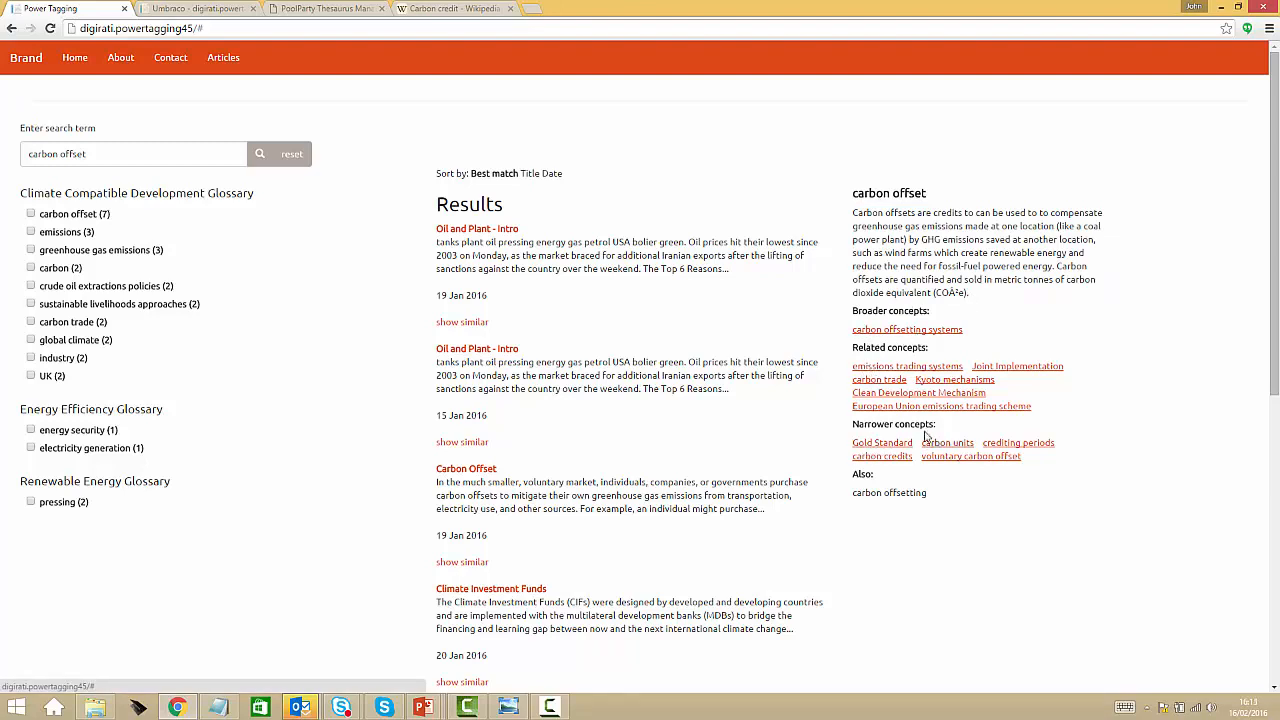
Switch to PoolParty, look up the "carbon offset" concept under carbon offsetting systems and examine its definition
click(300, 9)
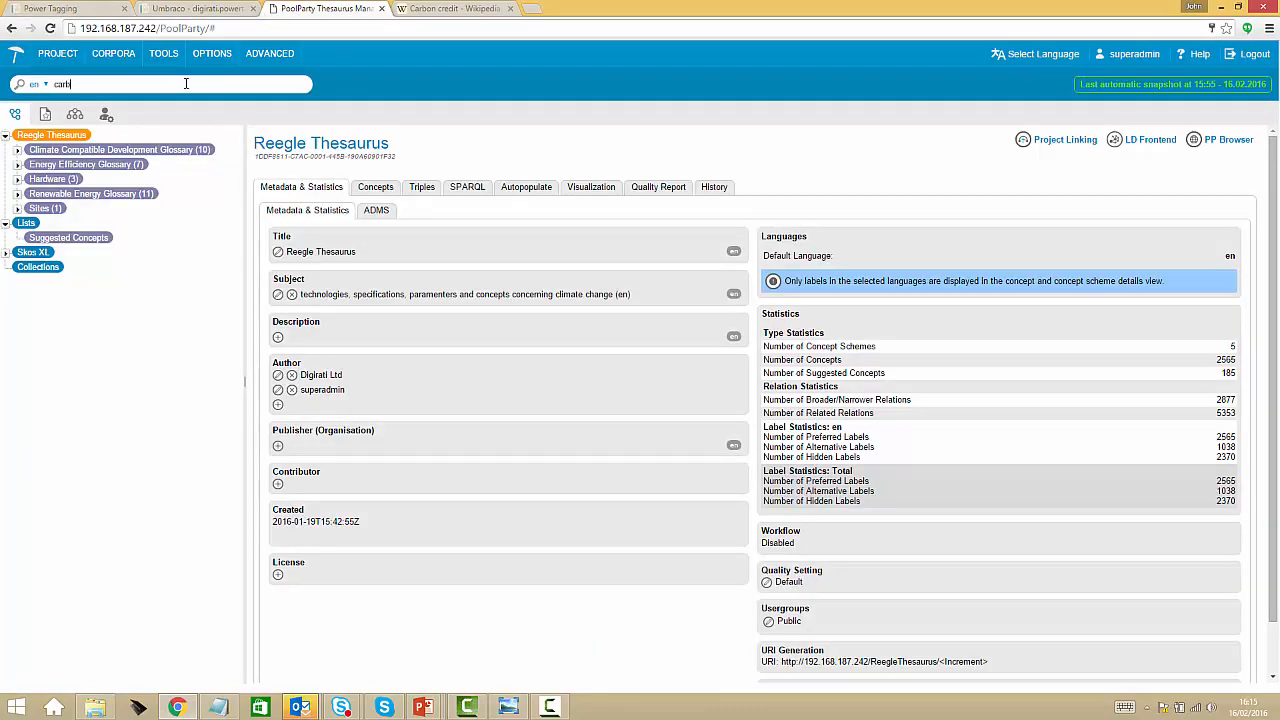
click(186, 84)
text(carbon offset)
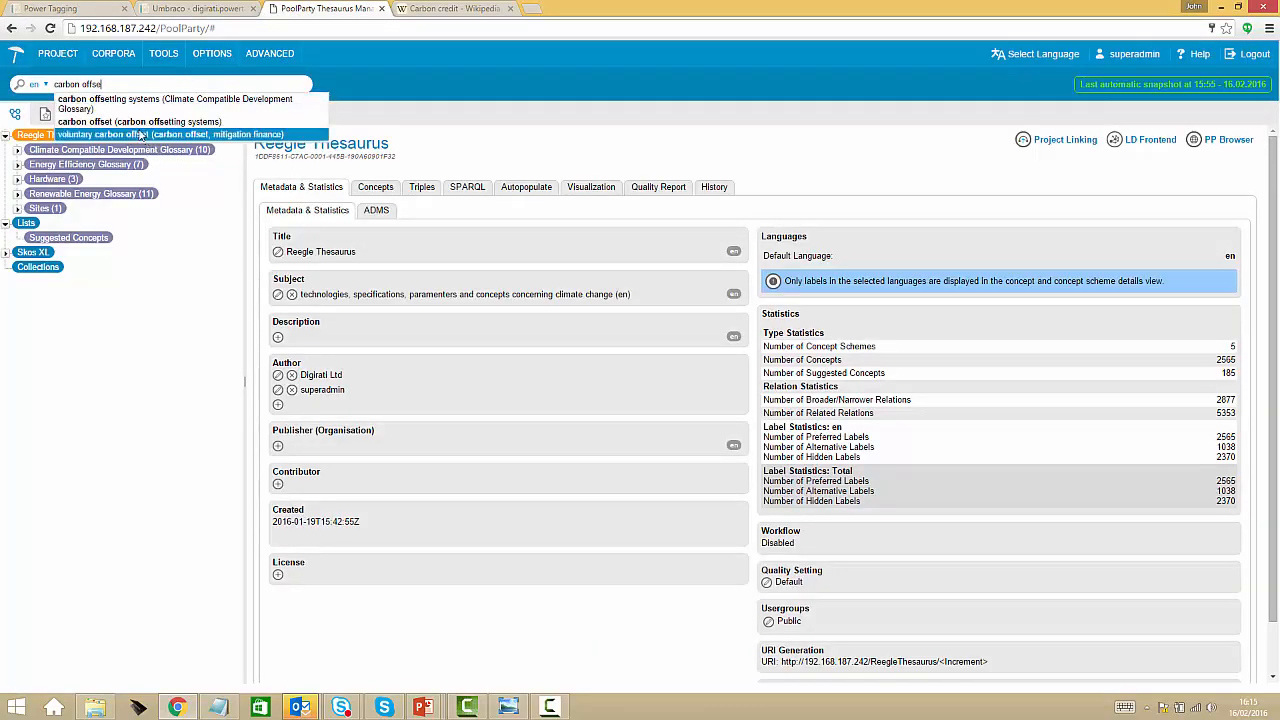
click(124, 122)
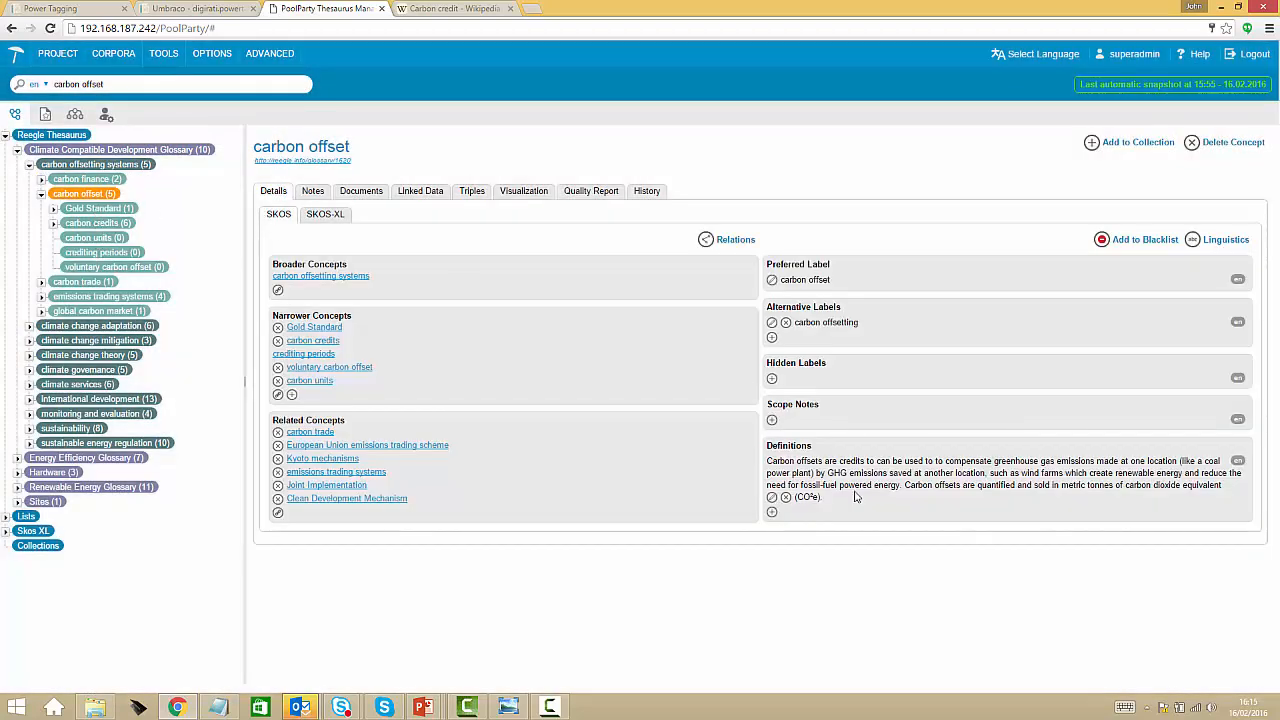
drag(855, 485, 813, 472)
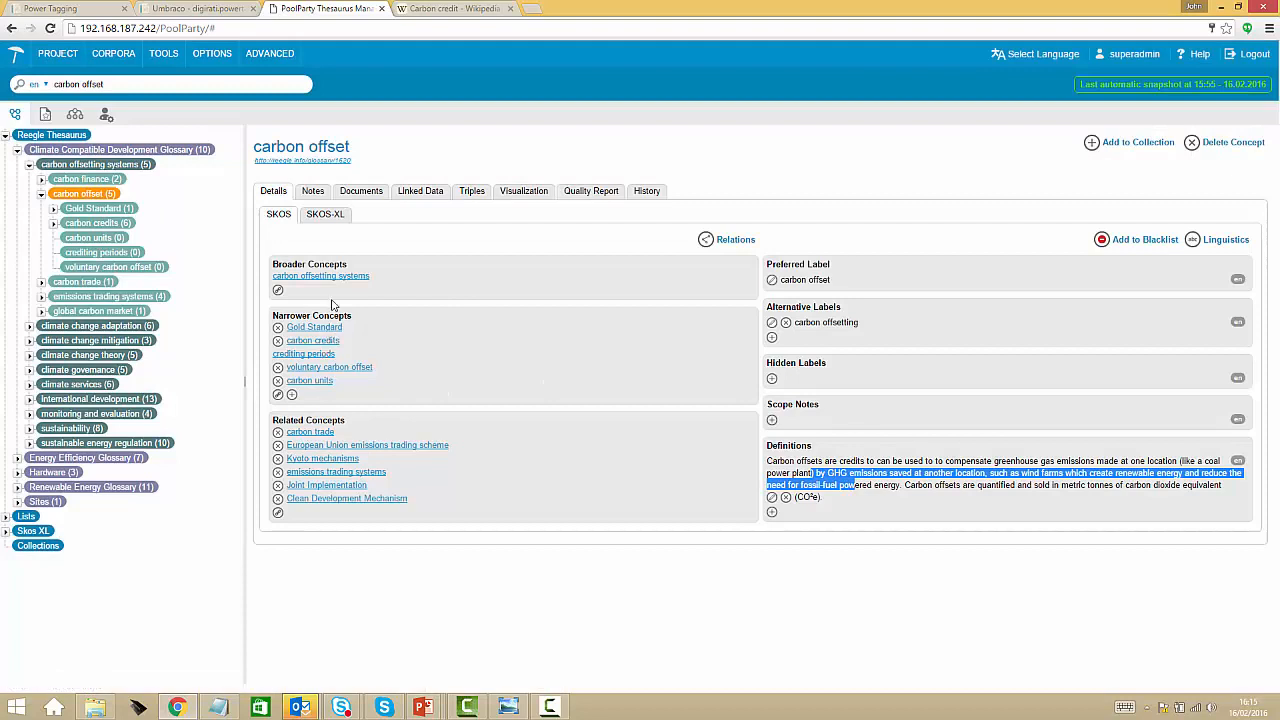
Return to the Power Tagging site, follow the narrower concept "carbon units" and examine its results and definition
click(75, 12)
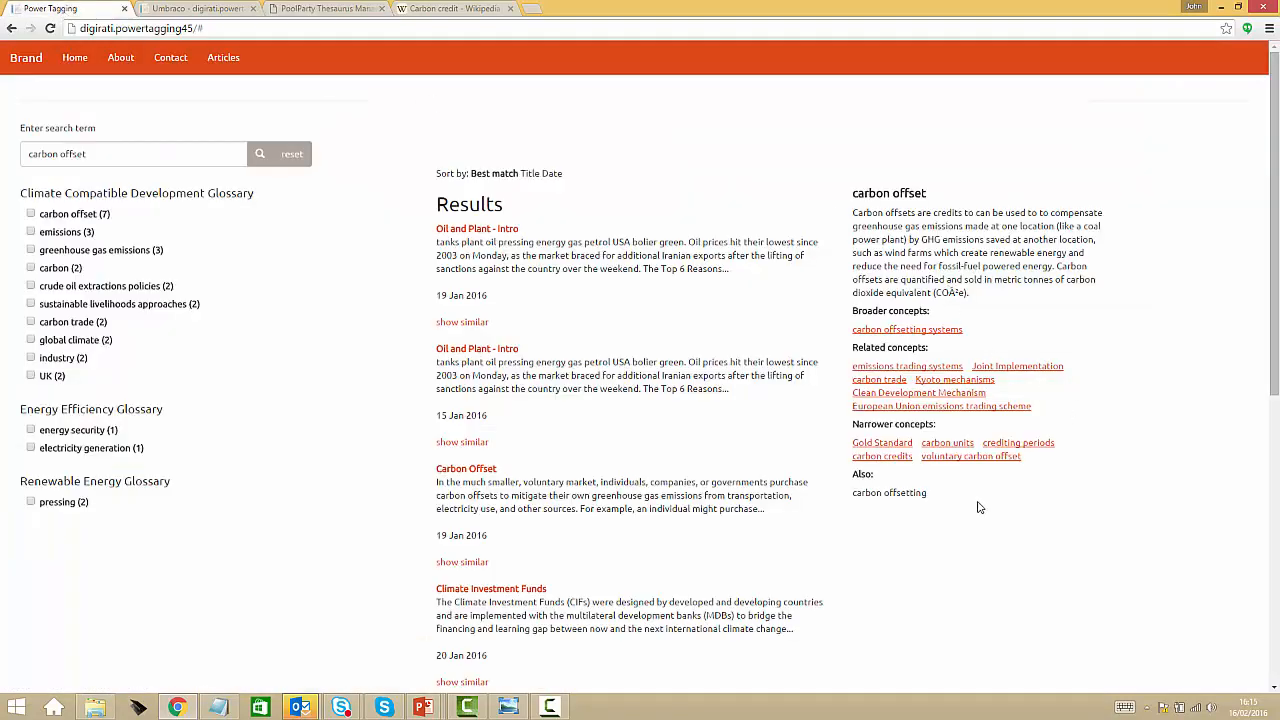
click(958, 446)
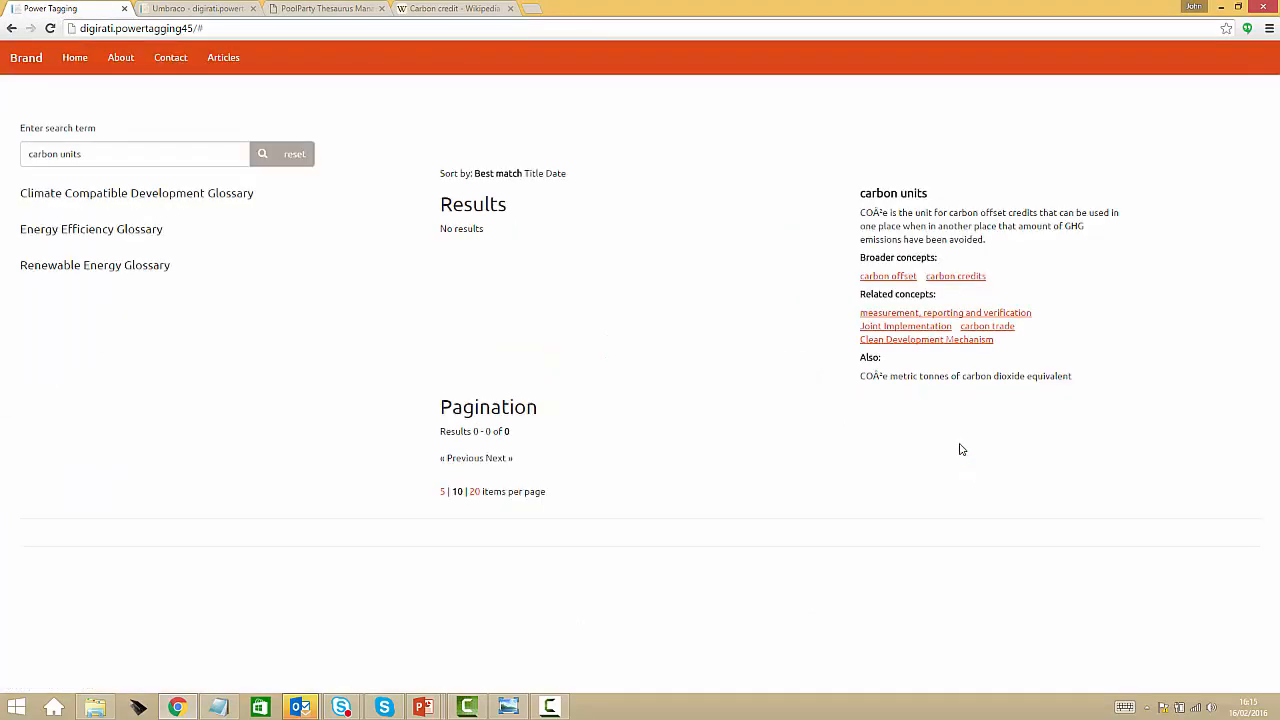
click(91, 155)
key(ctrl+a)
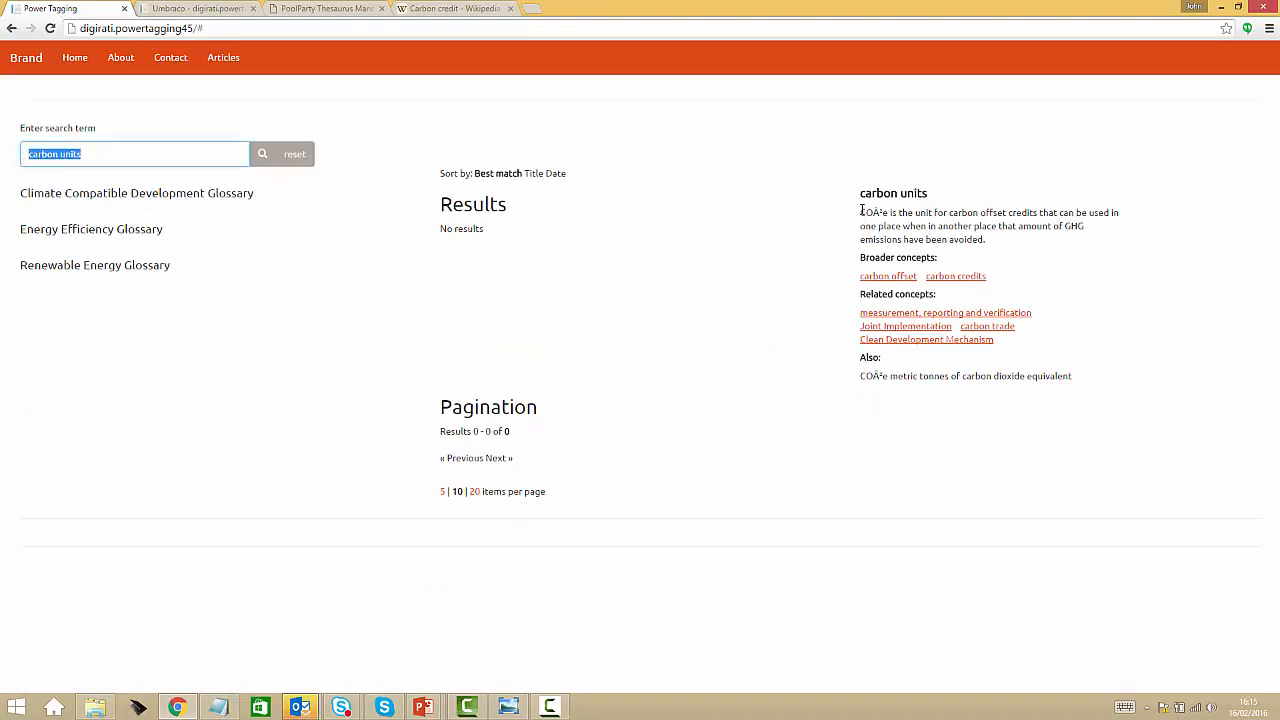
drag(862, 211, 1013, 238)
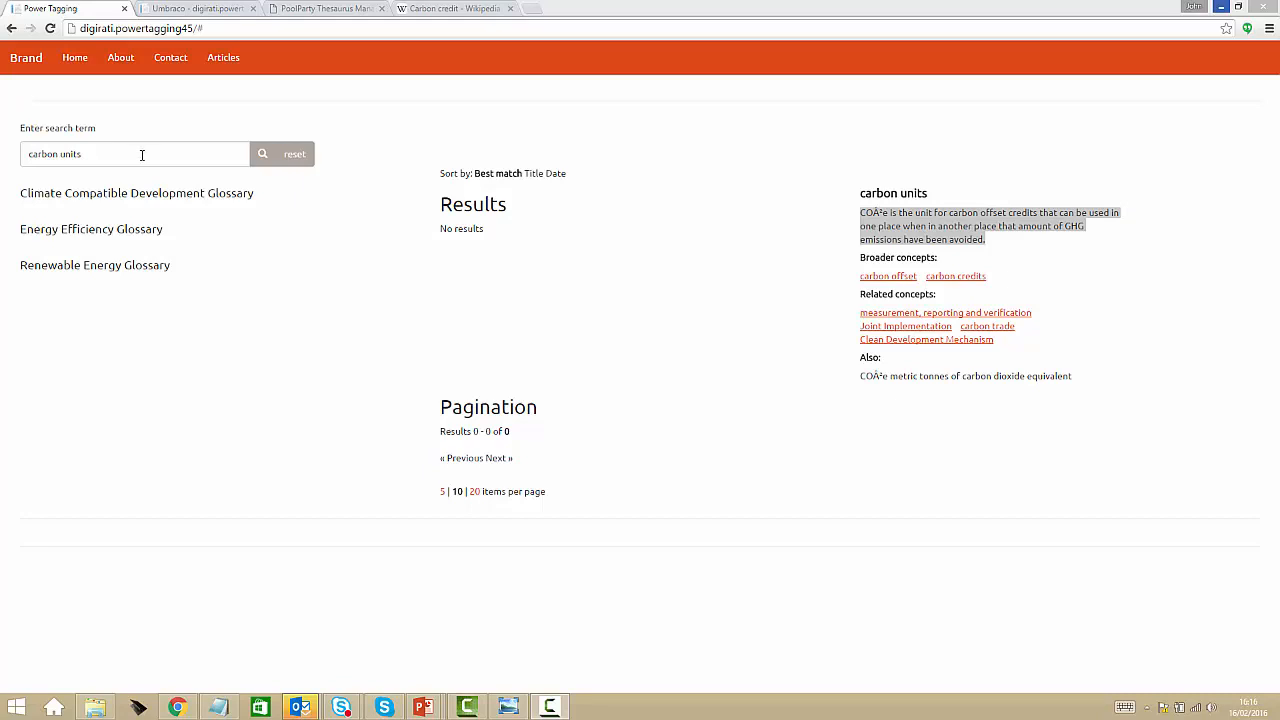
Switch to Umbraco and log in with the username admin and the account password
click(201, 12)
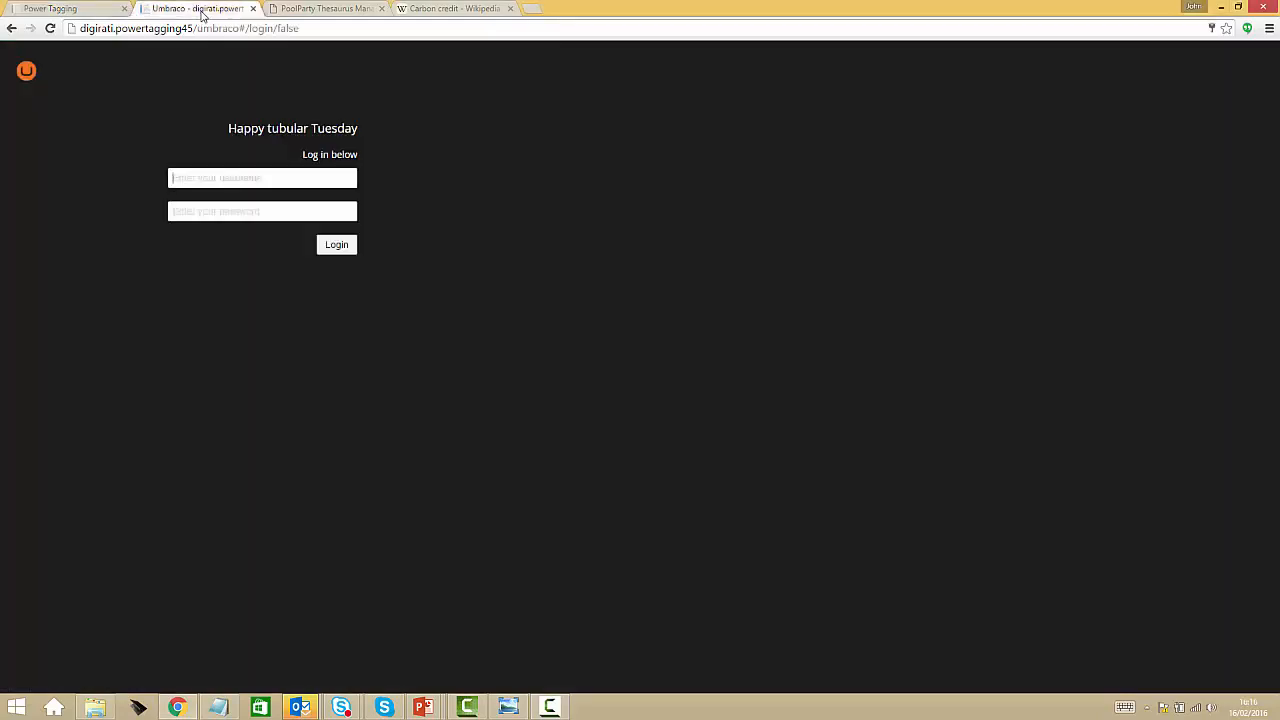
click(238, 181)
text(admin)
key(Tab)
text(p)
click(340, 247)
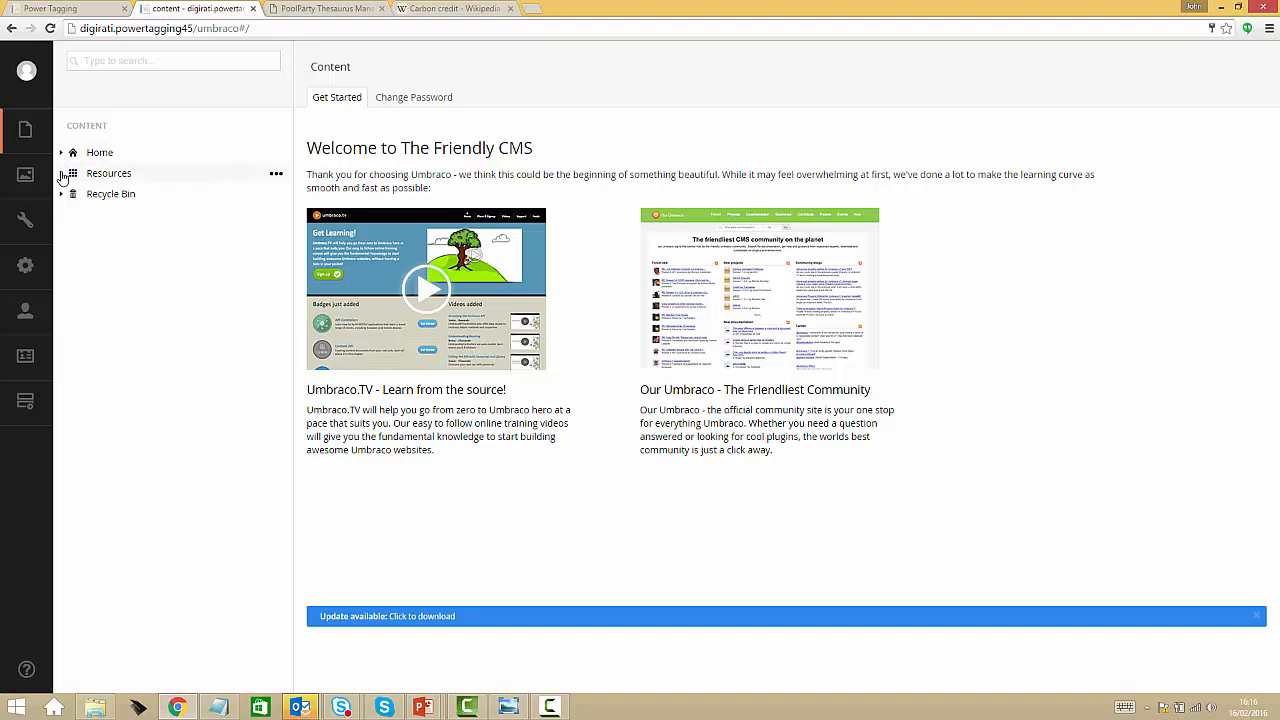
Create a new Text item under Texts in the Resources section of the content tree
click(61, 174)
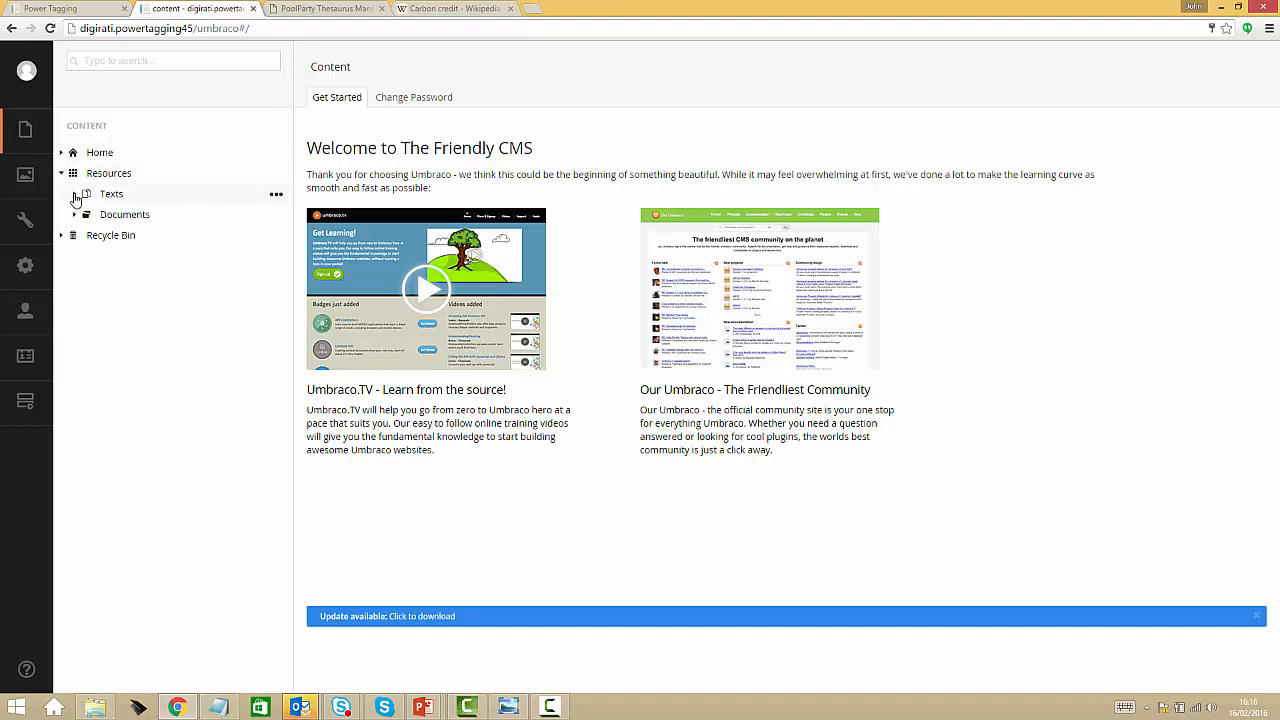
click(75, 196)
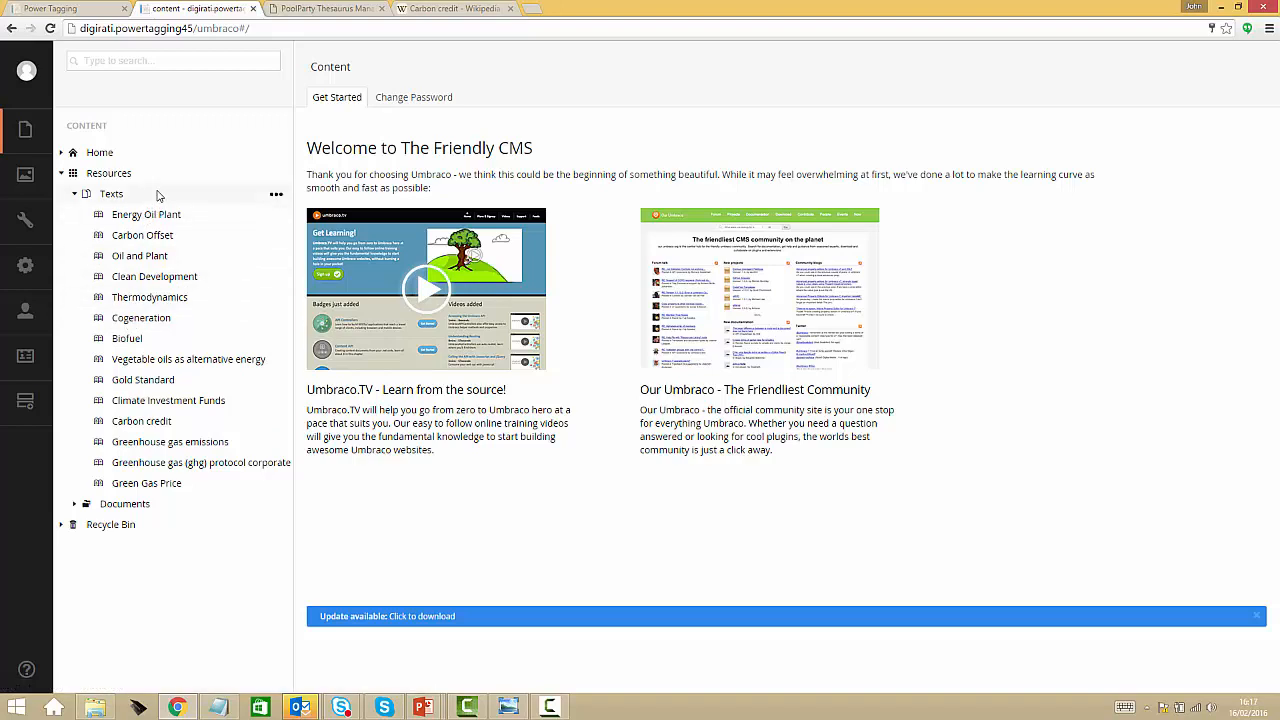
click(277, 197)
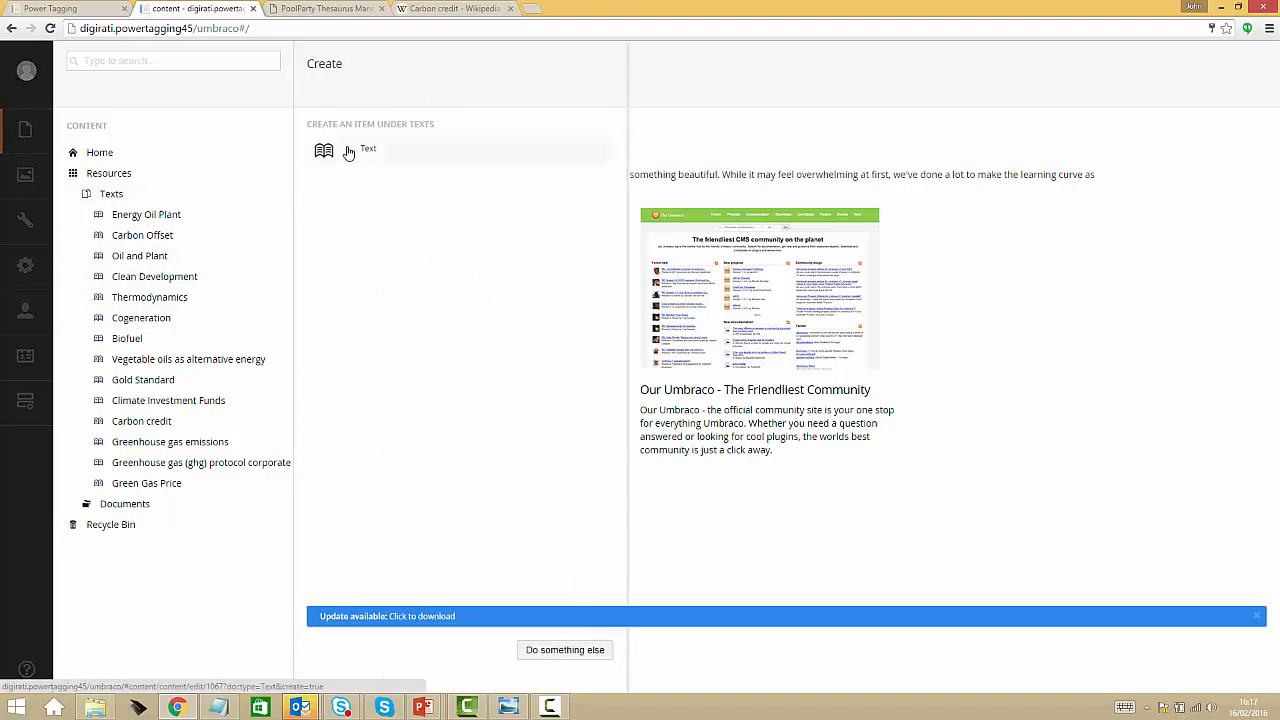
click(348, 151)
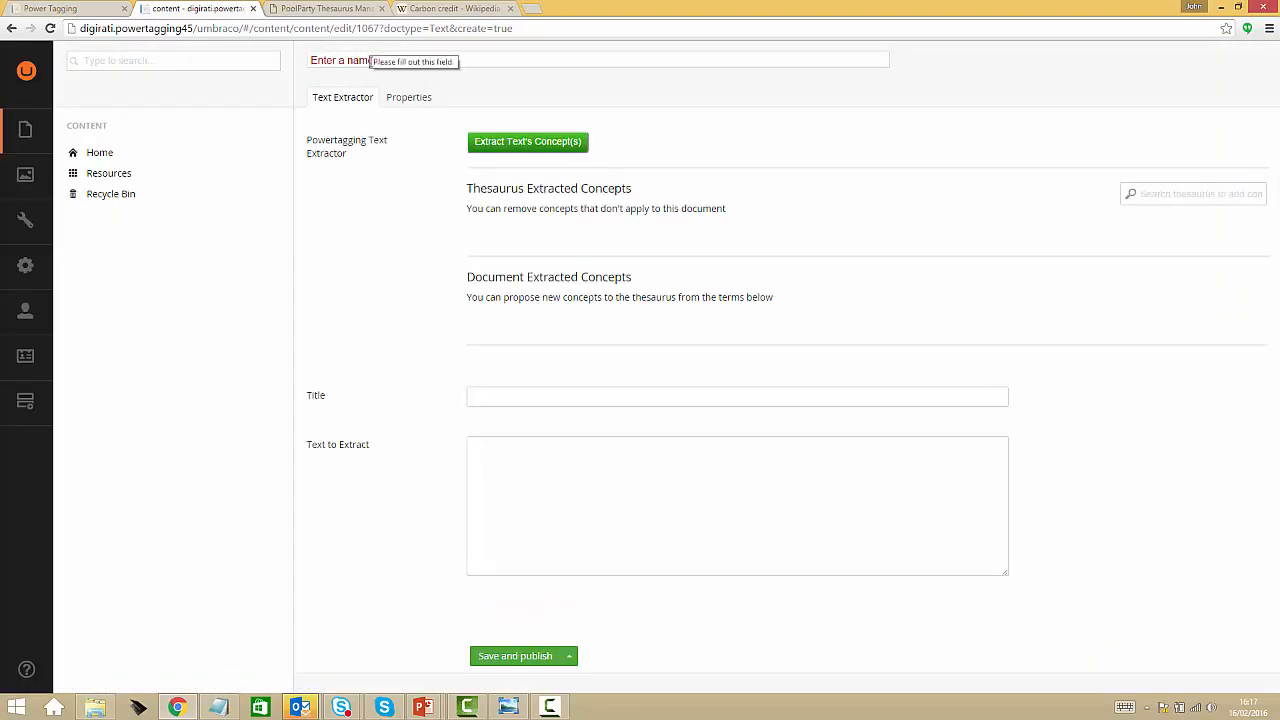
Name the new text item "Carbon Units" and copy the same wording into its Title
text(Car)
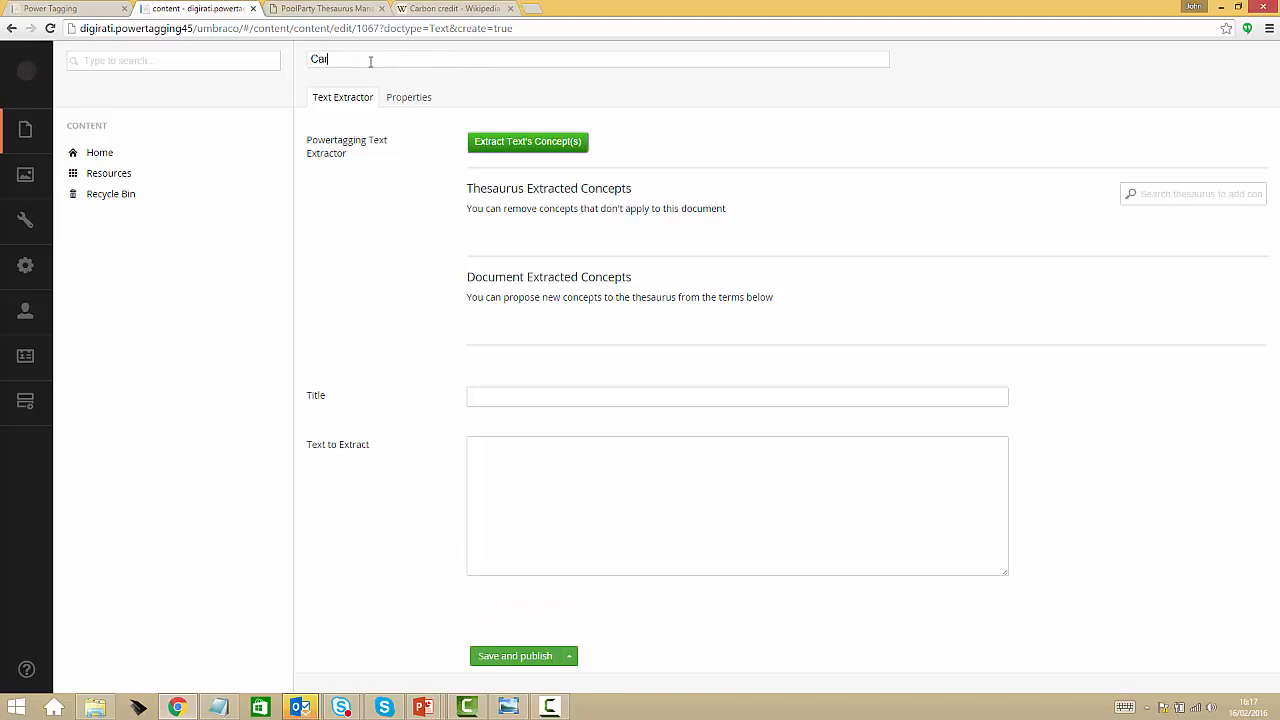
text(bon Units)
key(ctrl+a)
key(ctrl+c)
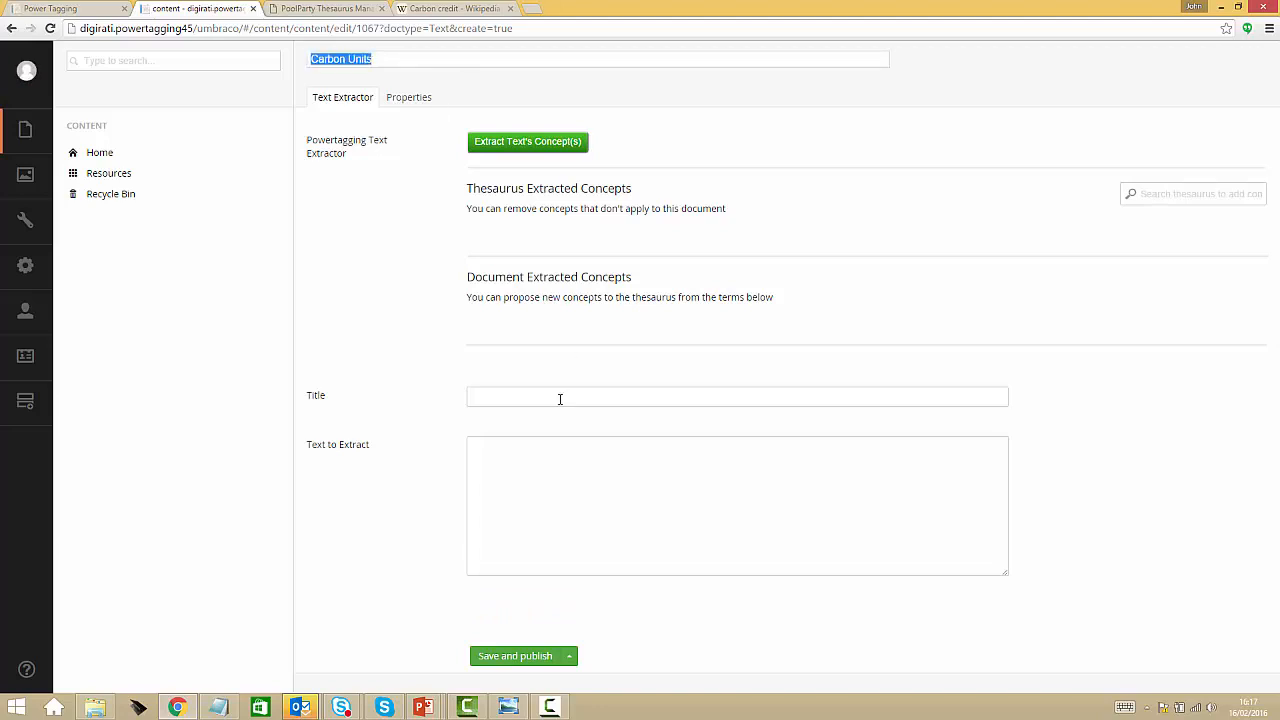
click(559, 399)
key(ctrl+v)
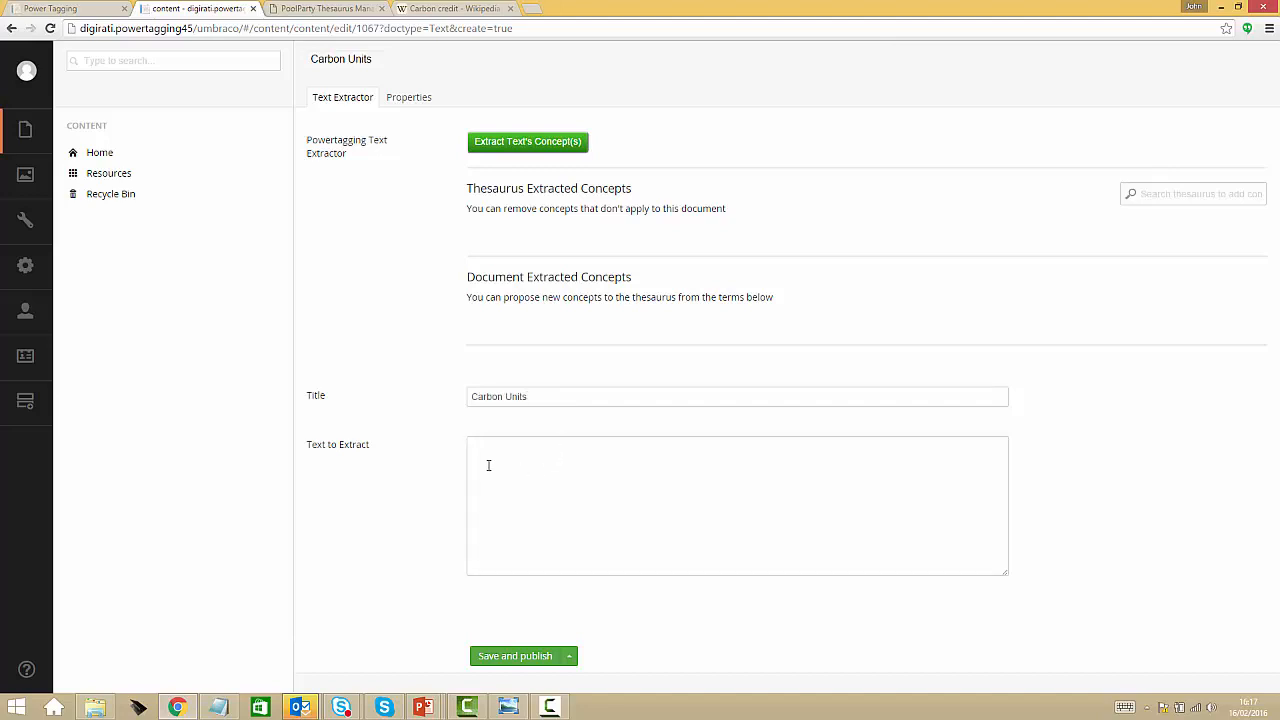
Copy the first three paragraphs of the Wikipedia article "Carbon credit" into the item's Text to Extract
click(453, 10)
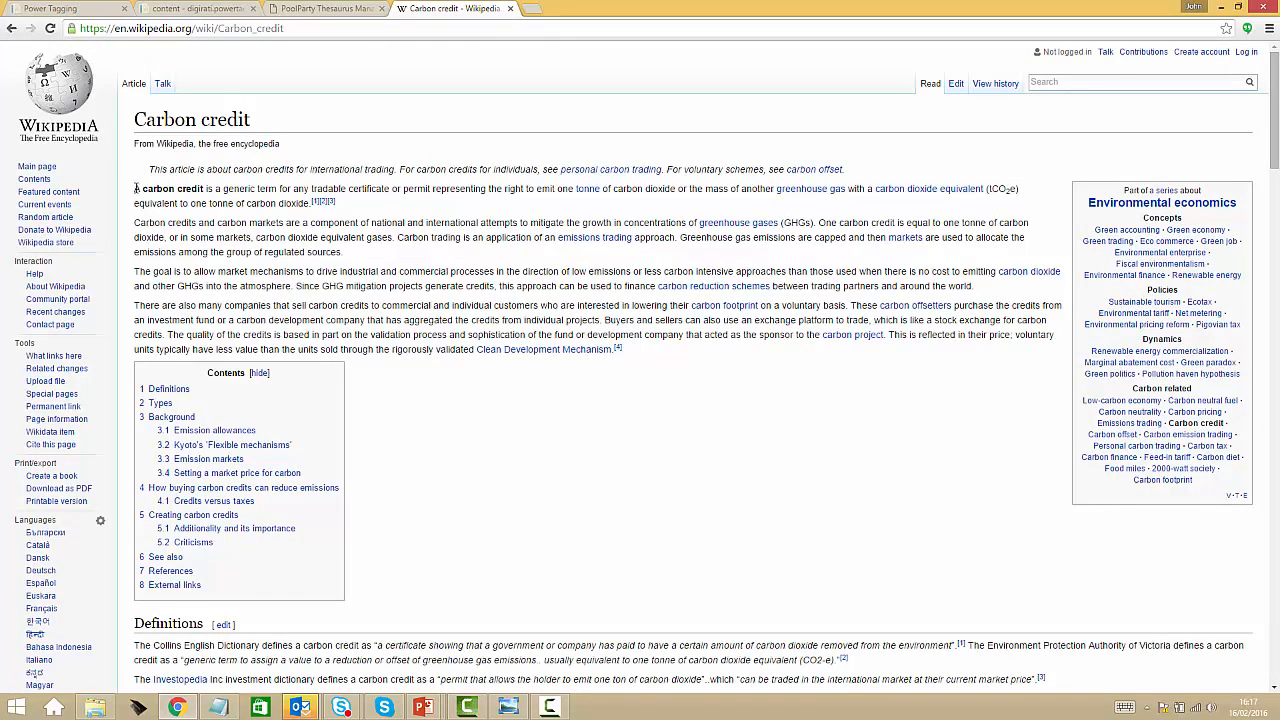
drag(137, 189, 1010, 283)
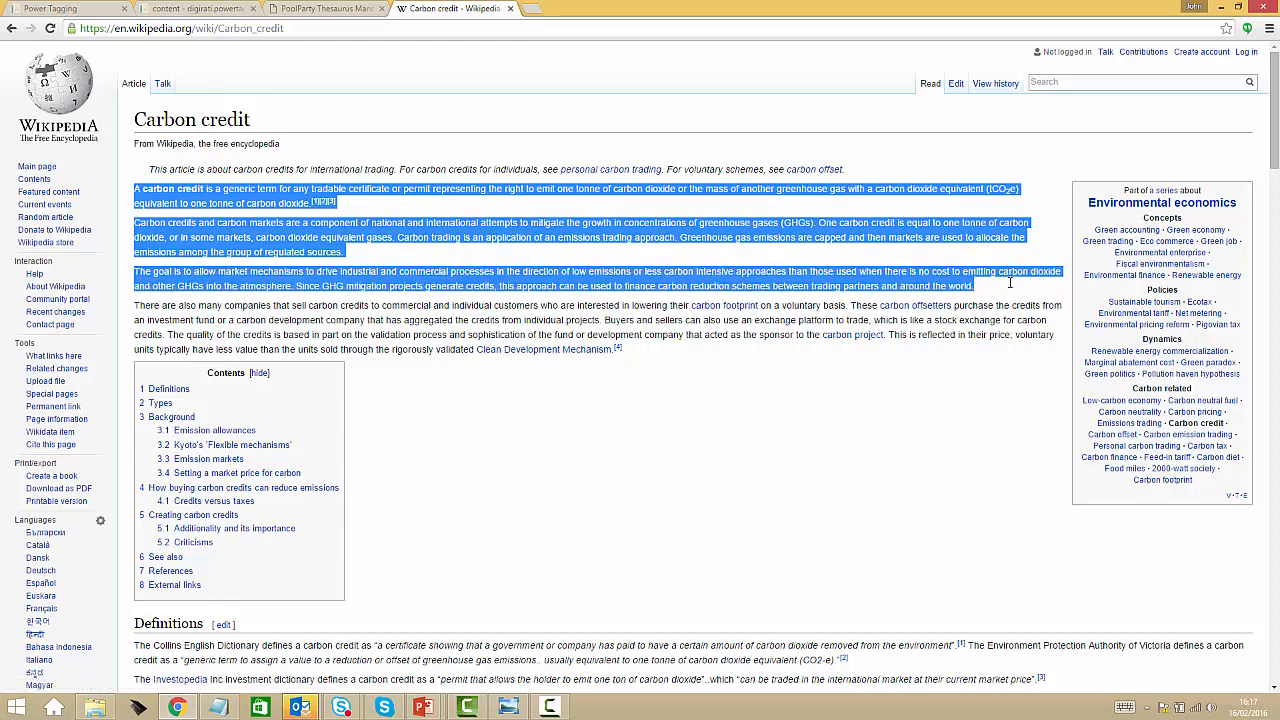
click(205, 12)
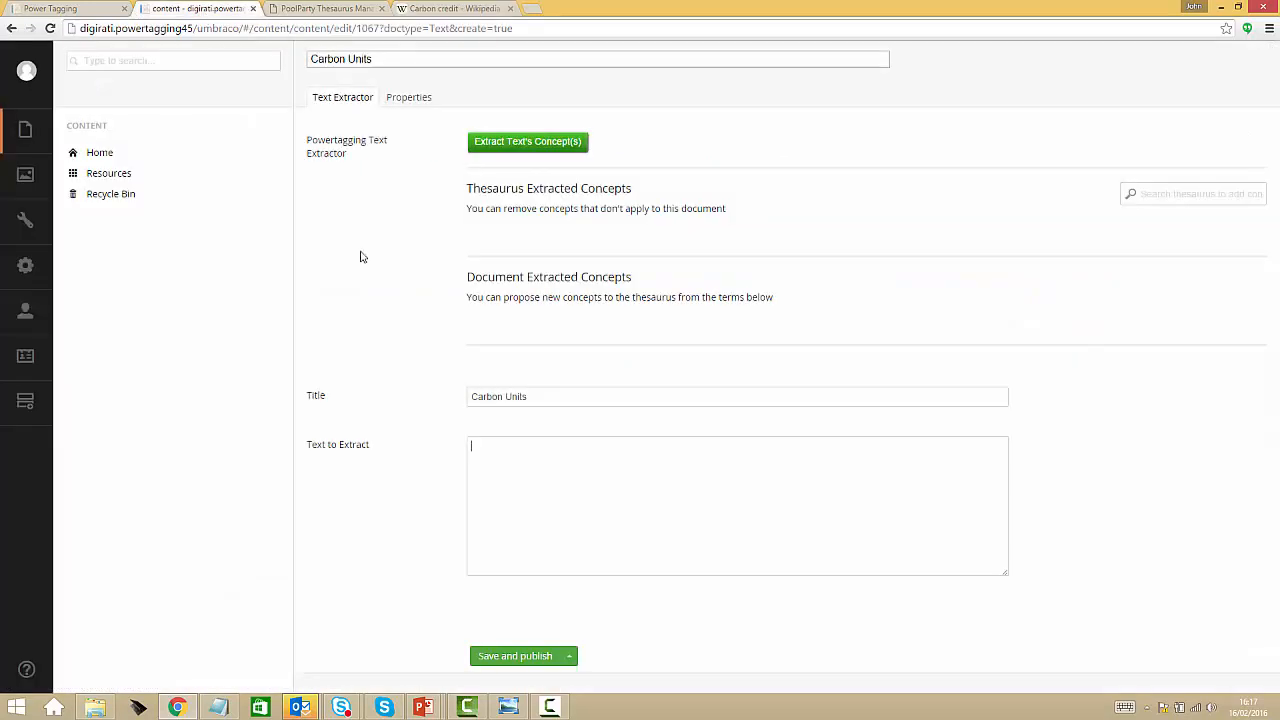
click(612, 512)
key(ctrl+v)
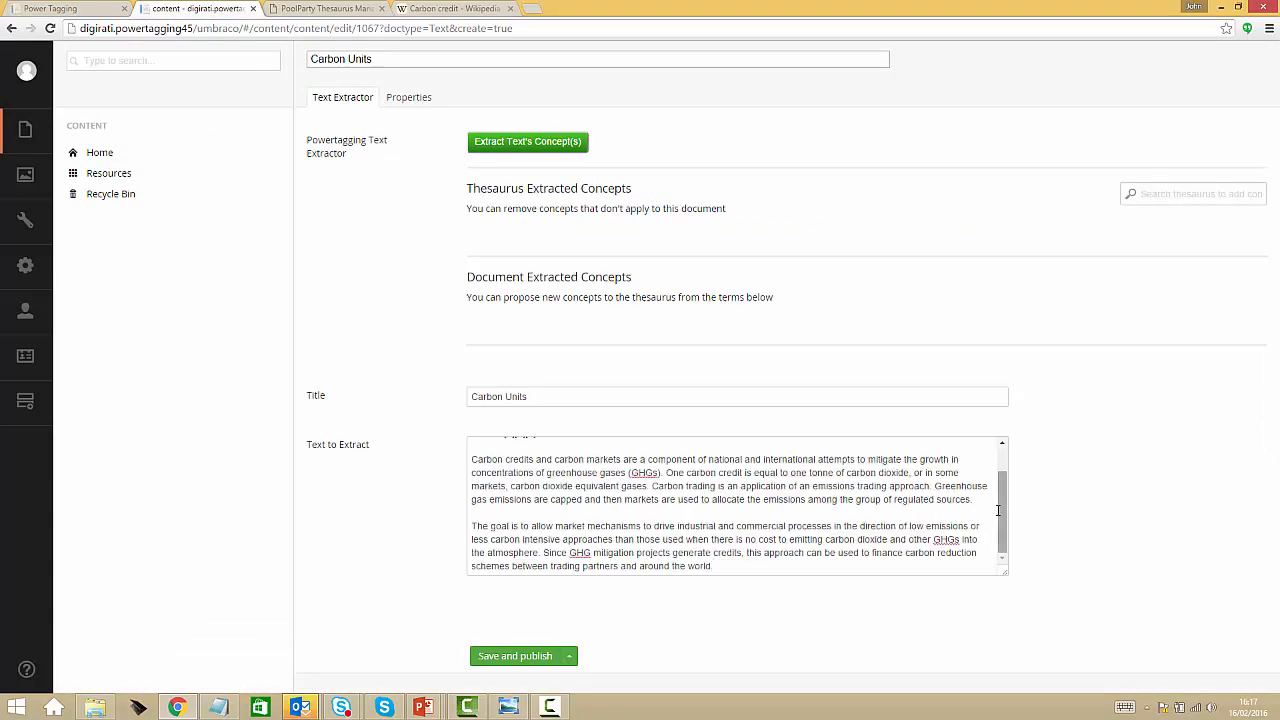
scroll(1004, 474, up, 1)
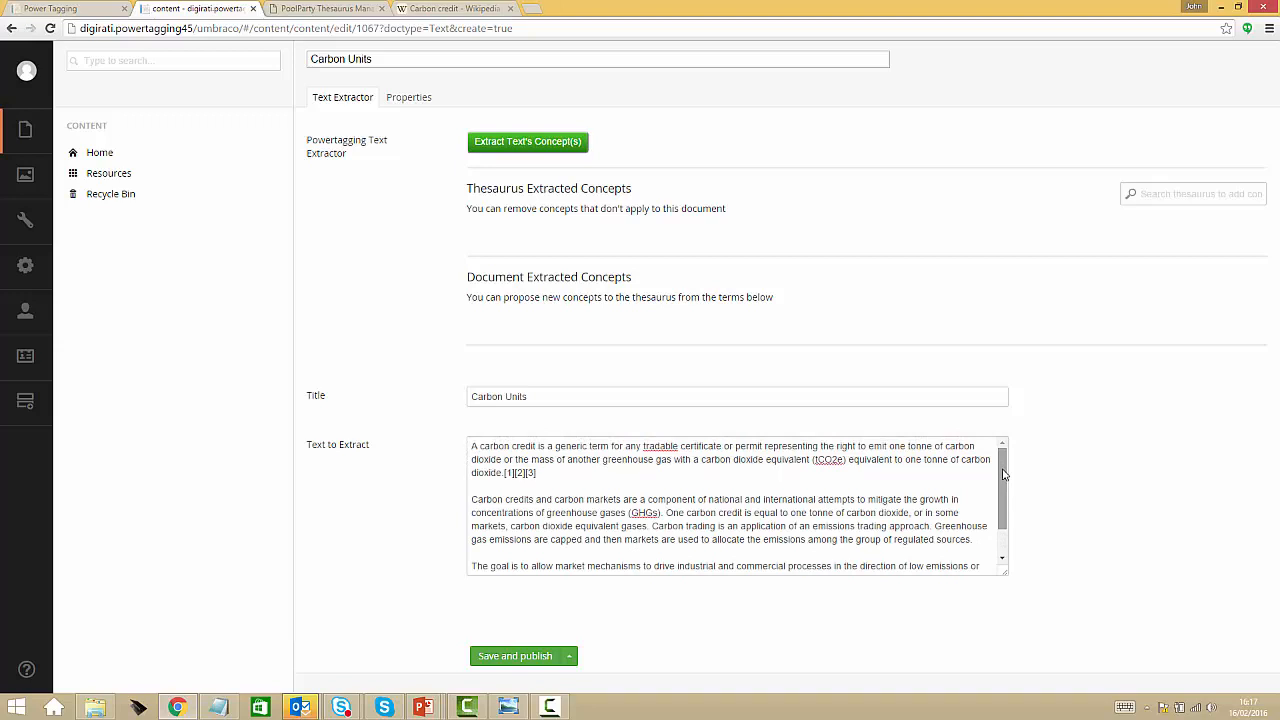
Save and publish the Carbon Units item and extract the concepts from its text
click(545, 658)
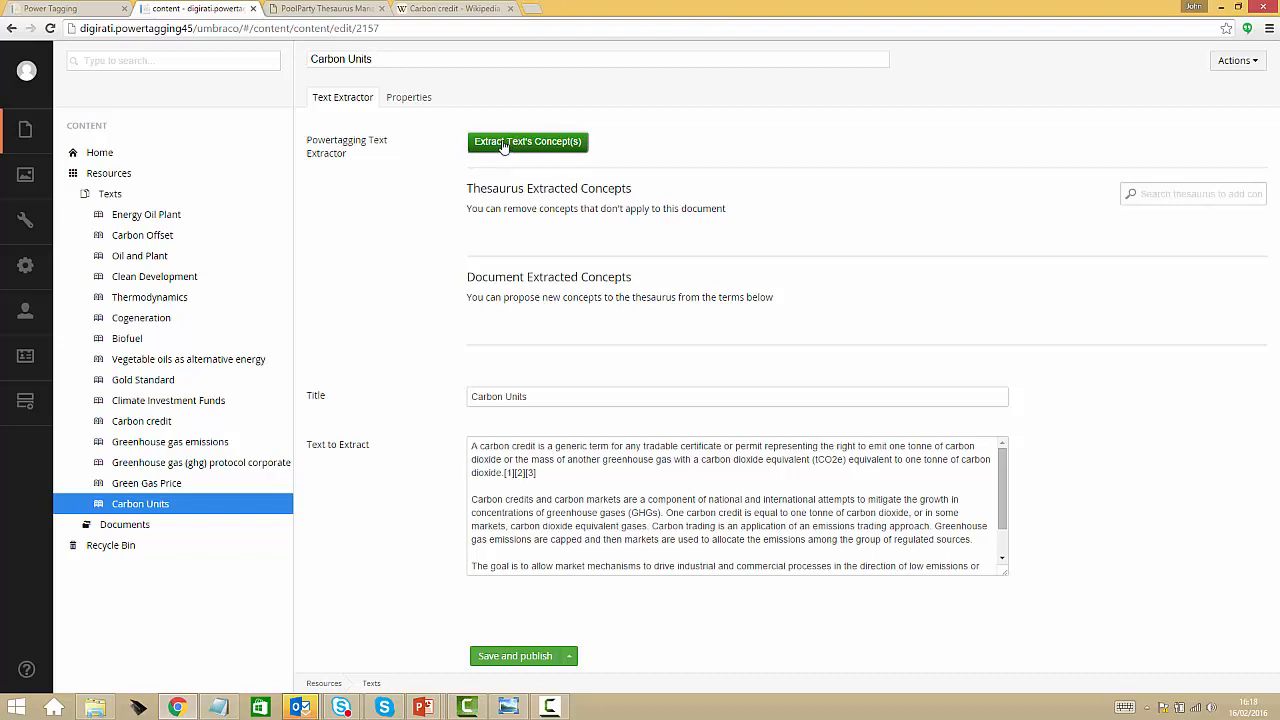
click(506, 143)
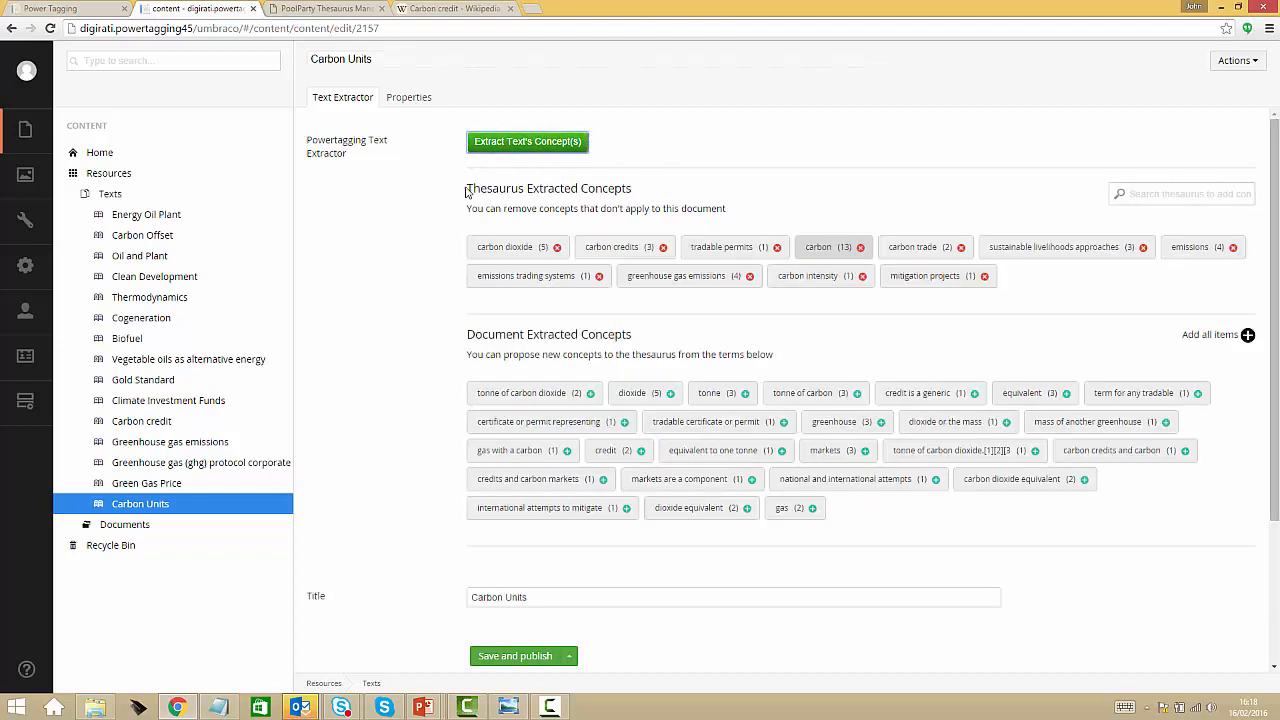
mouse_move(466, 189)
mouse_down()
mouse_move(577, 185)
mouse_move(465, 190)
mouse_up()
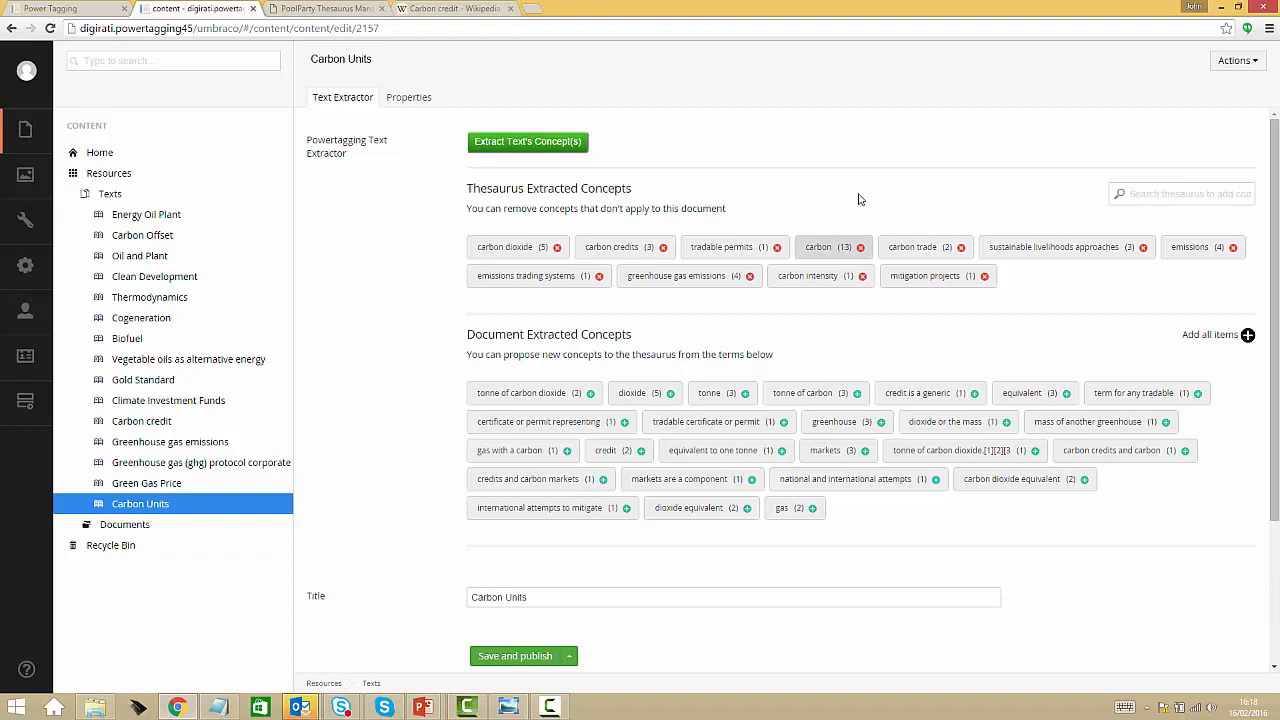
Remove the mitigation projects and carbon intensity concepts from the Thesaurus Extracted Concepts of the Carbon Units item
click(985, 277)
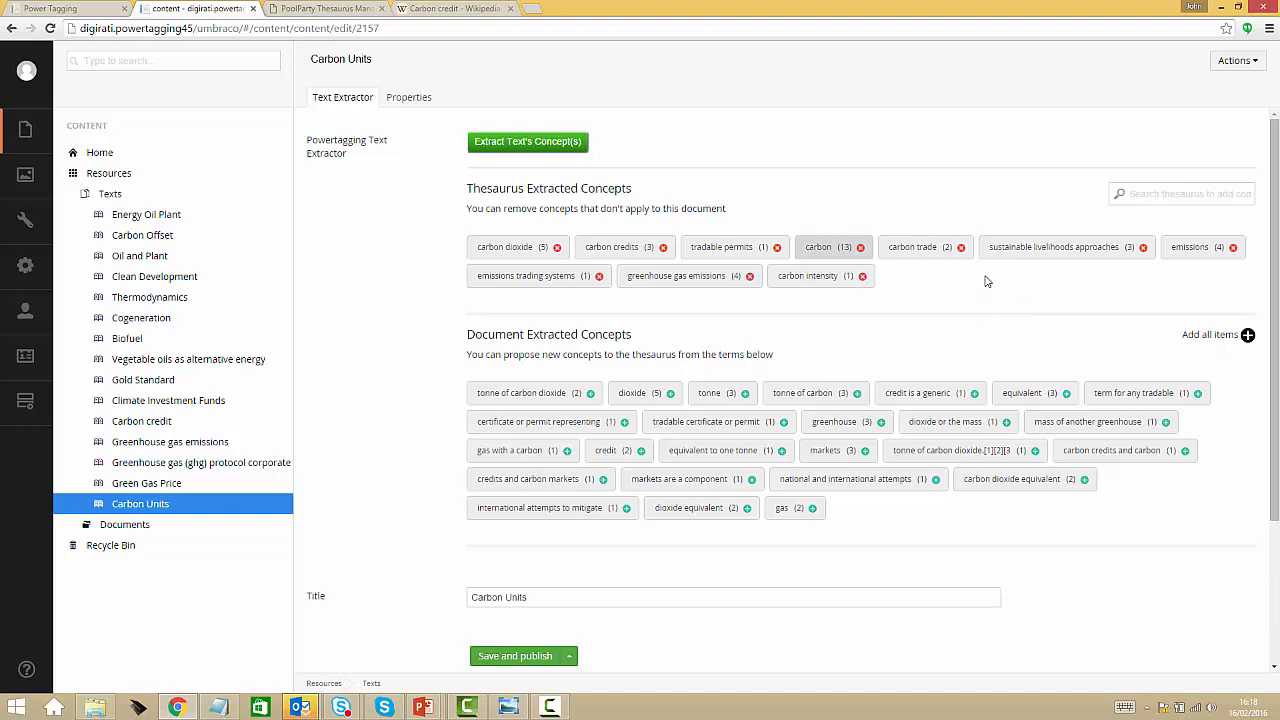
click(863, 277)
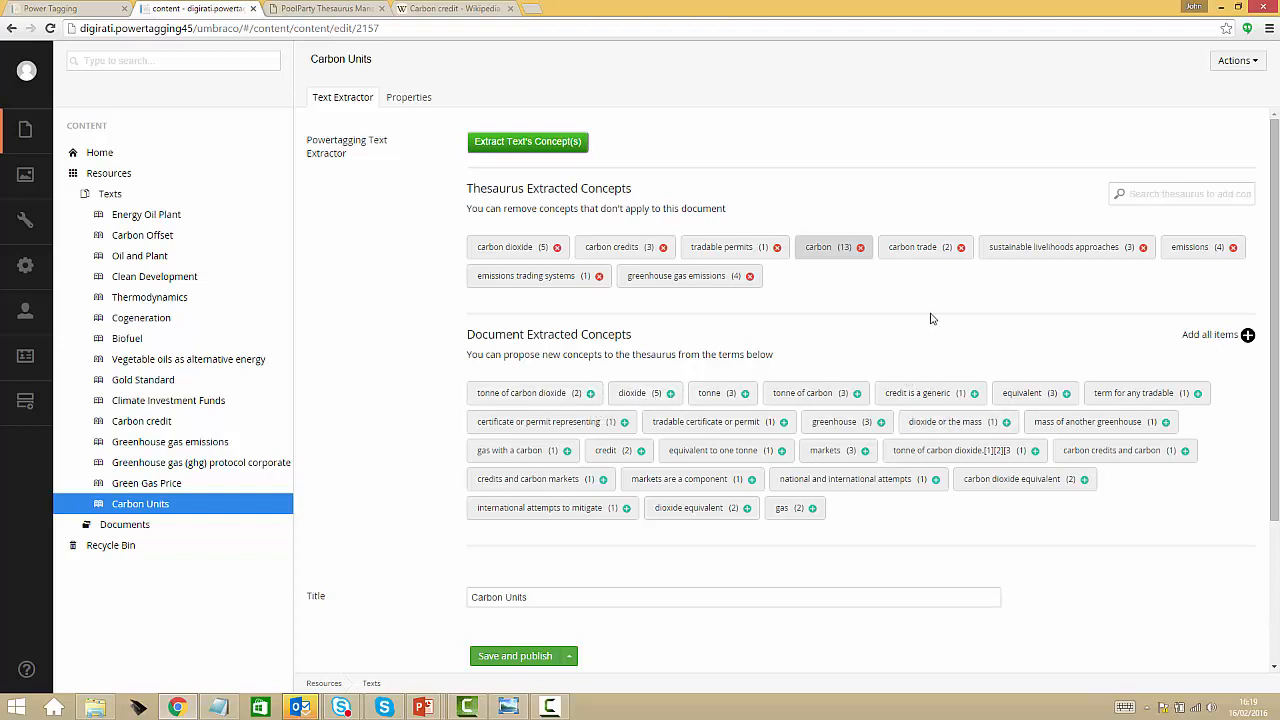
Propose the document extracted terms credit, dioxide and tonne as new concepts for the thesaurus
click(643, 451)
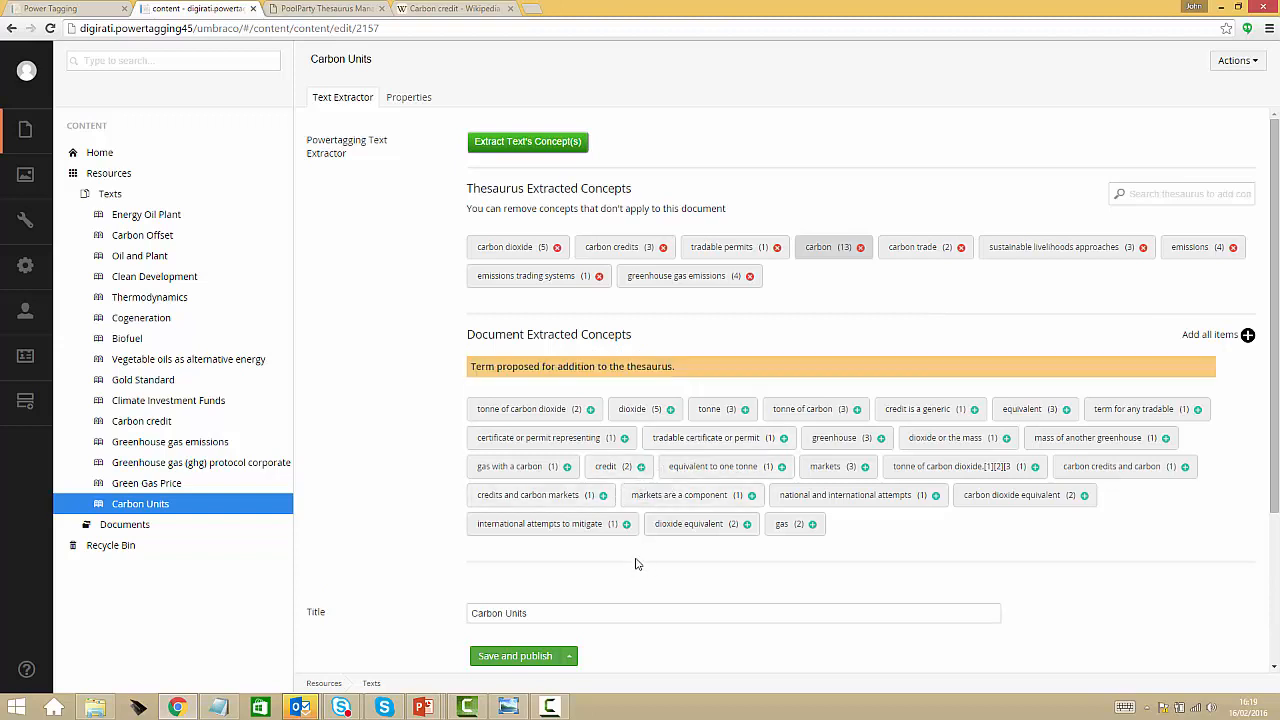
click(672, 396)
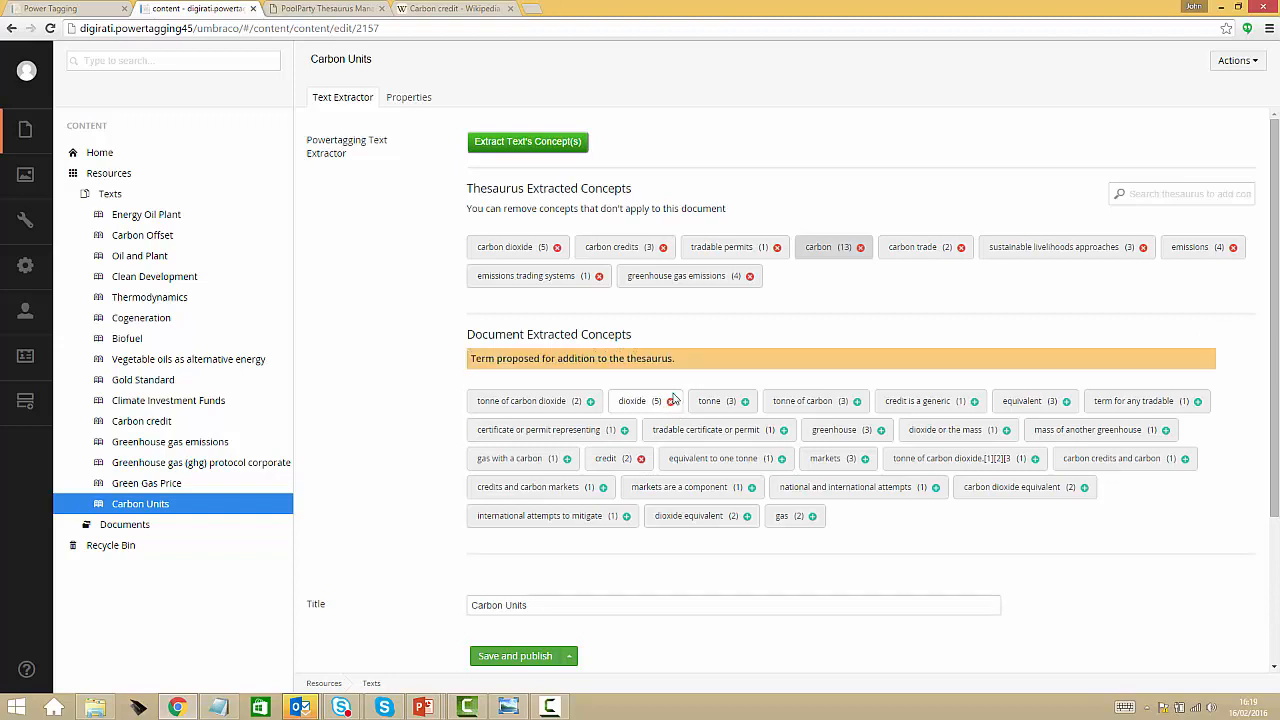
click(745, 395)
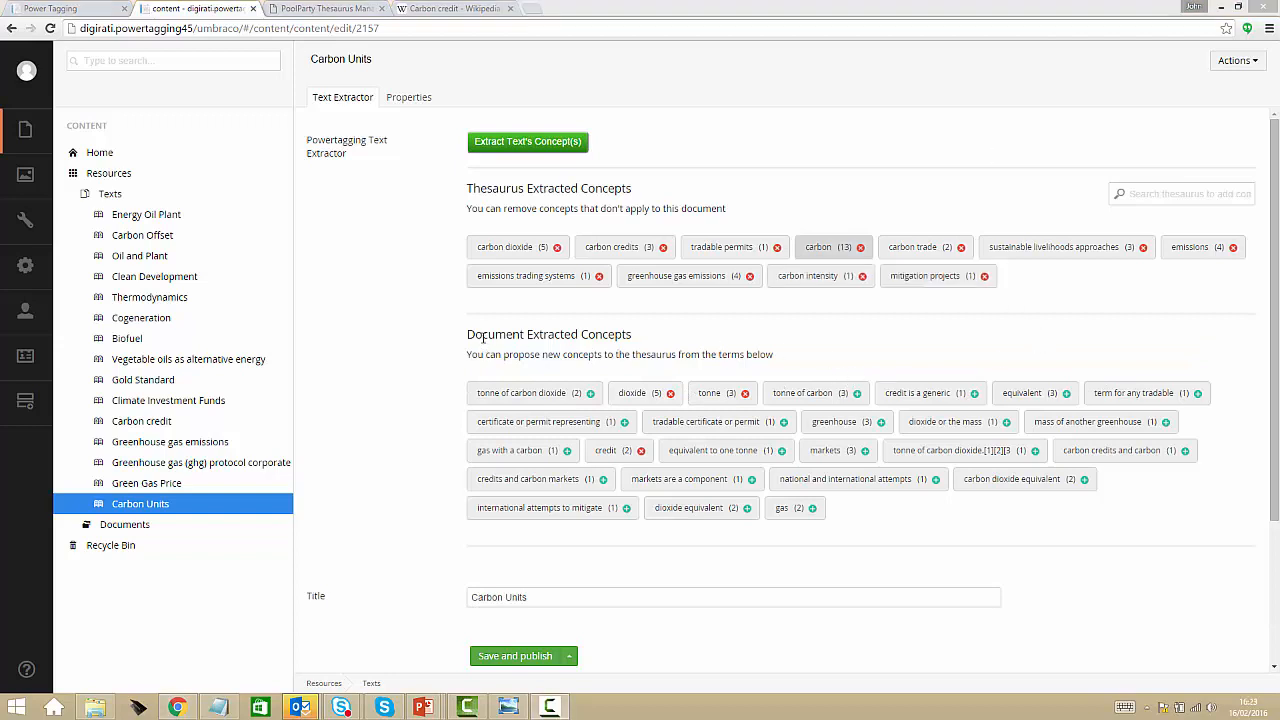
Add the thesaurus concept "carbon units" to the Carbon Units item, and save and publish it
click(1152, 193)
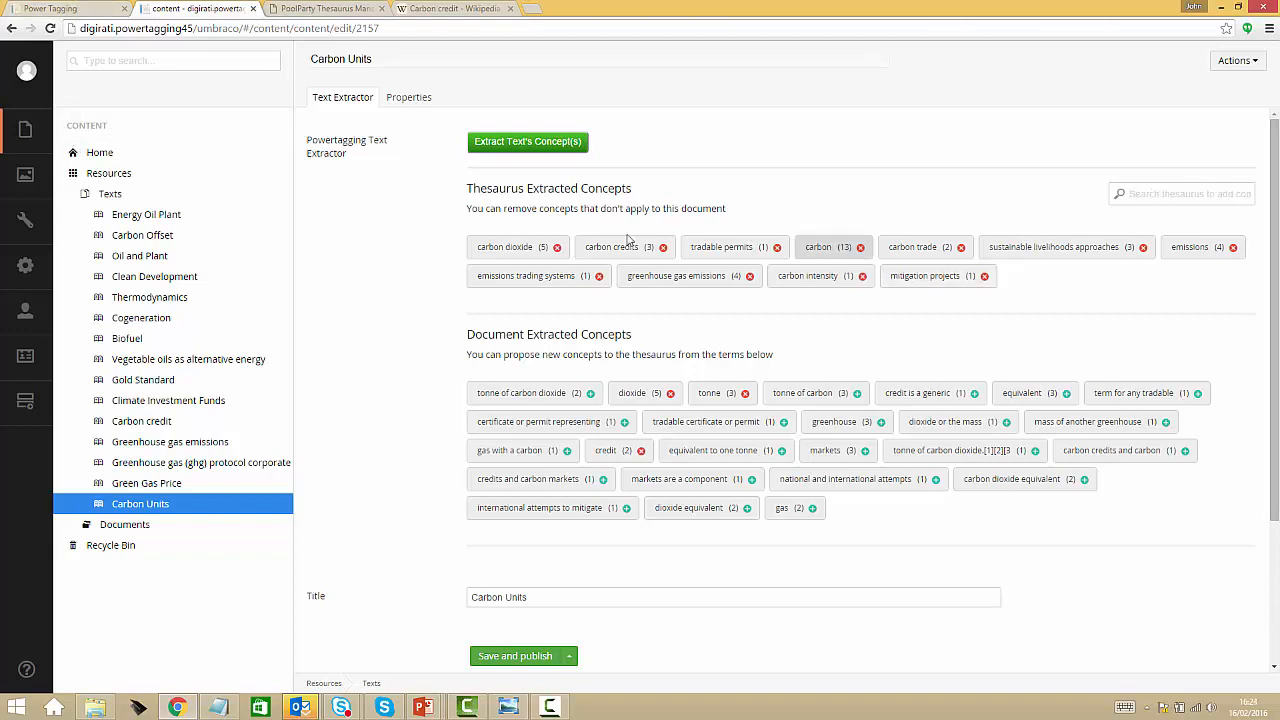
text(carb)
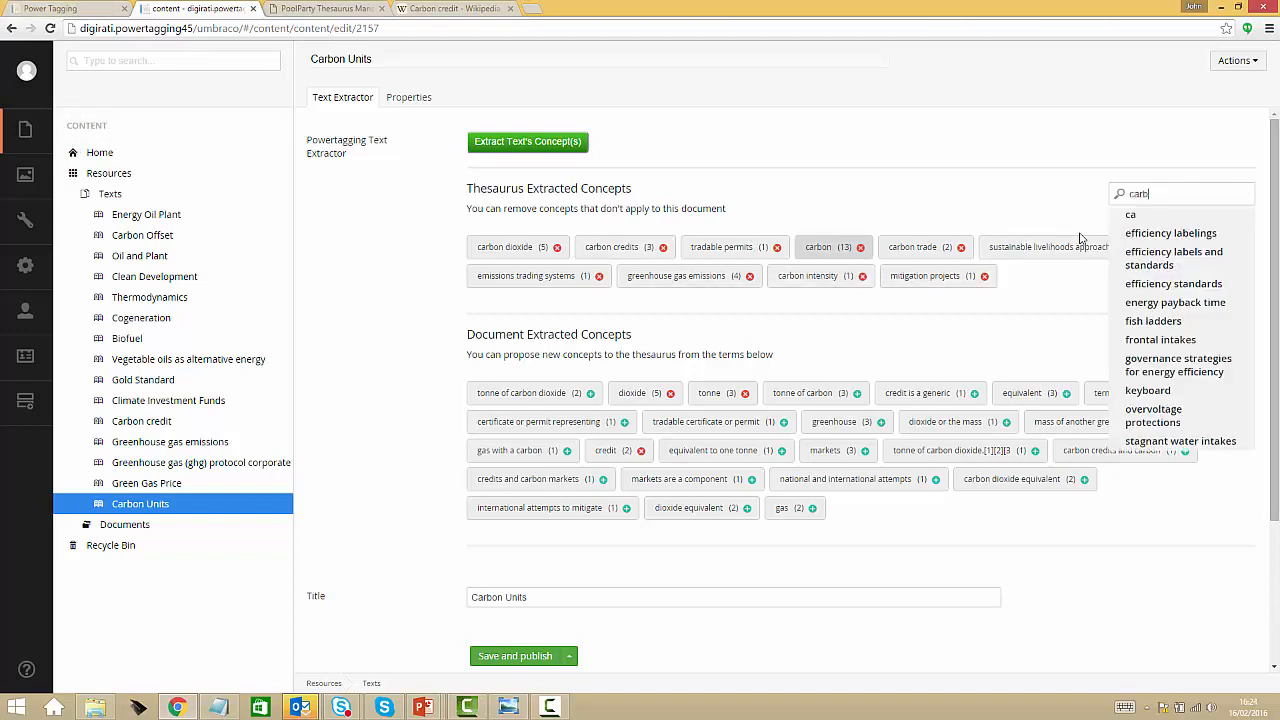
text(on units)
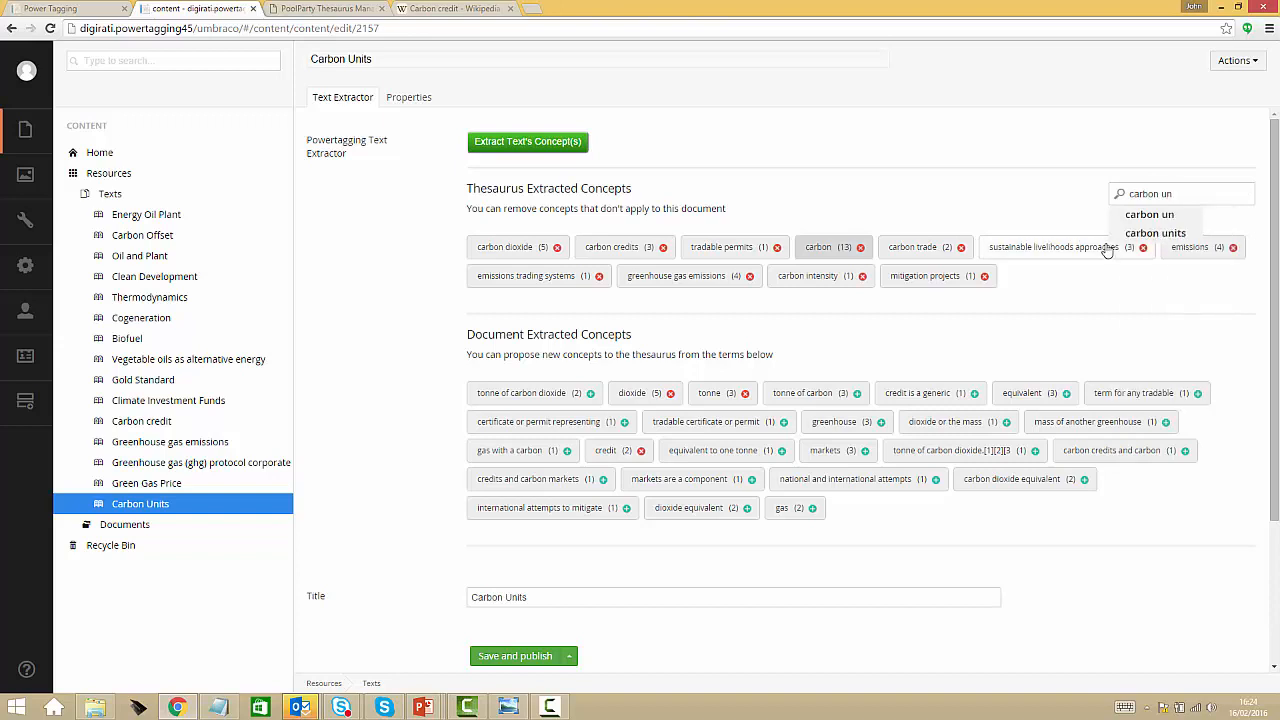
click(1145, 234)
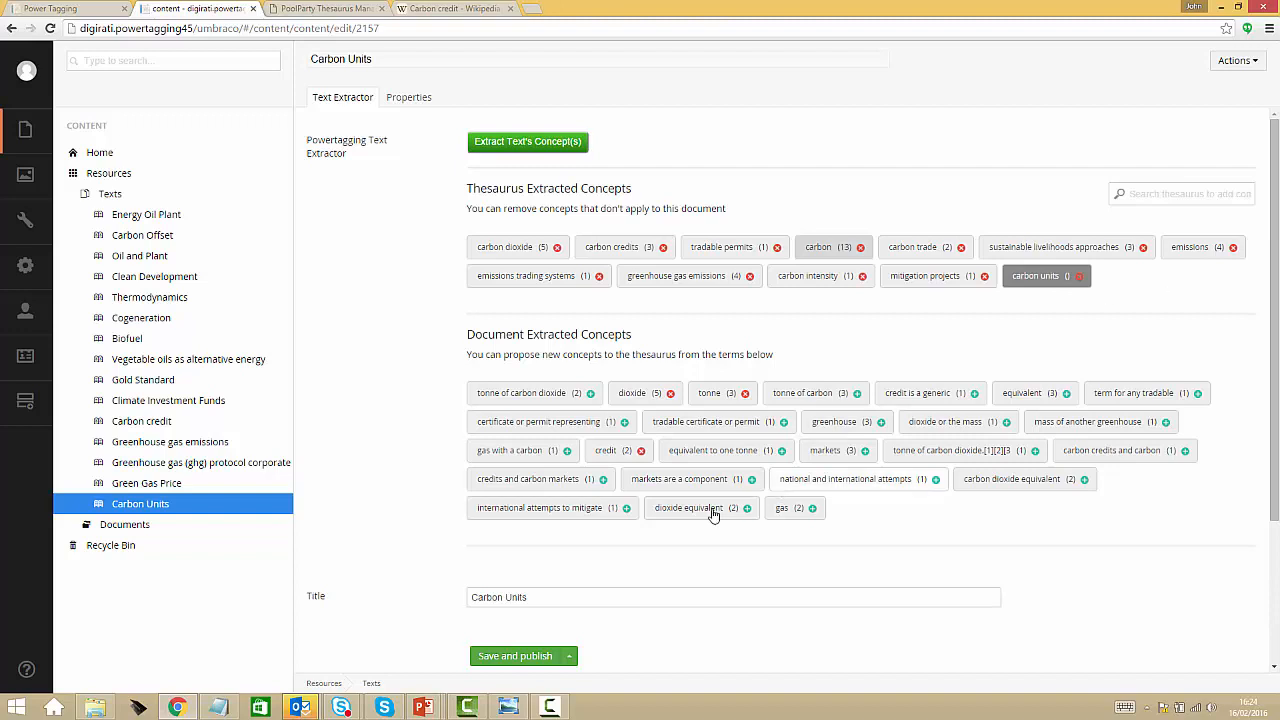
click(520, 662)
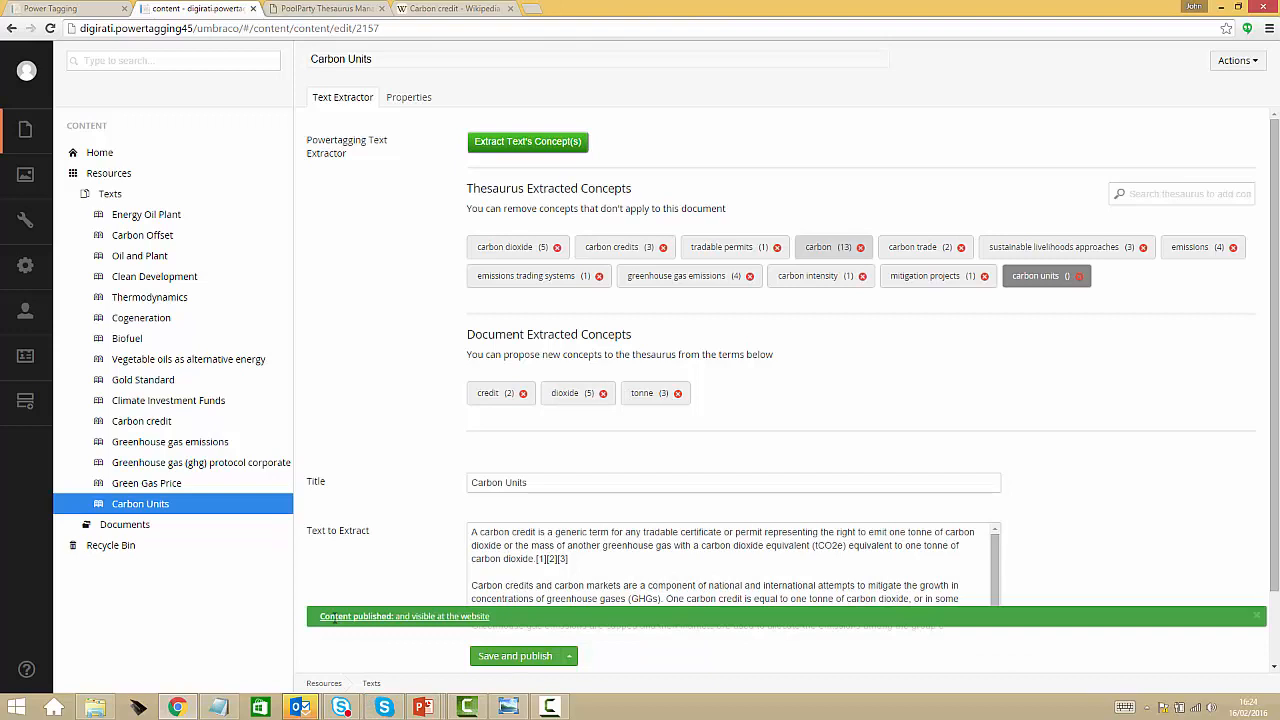
Rerun the carbon units search on the Power Tagging site and follow its broader concept carbon offset
click(83, 8)
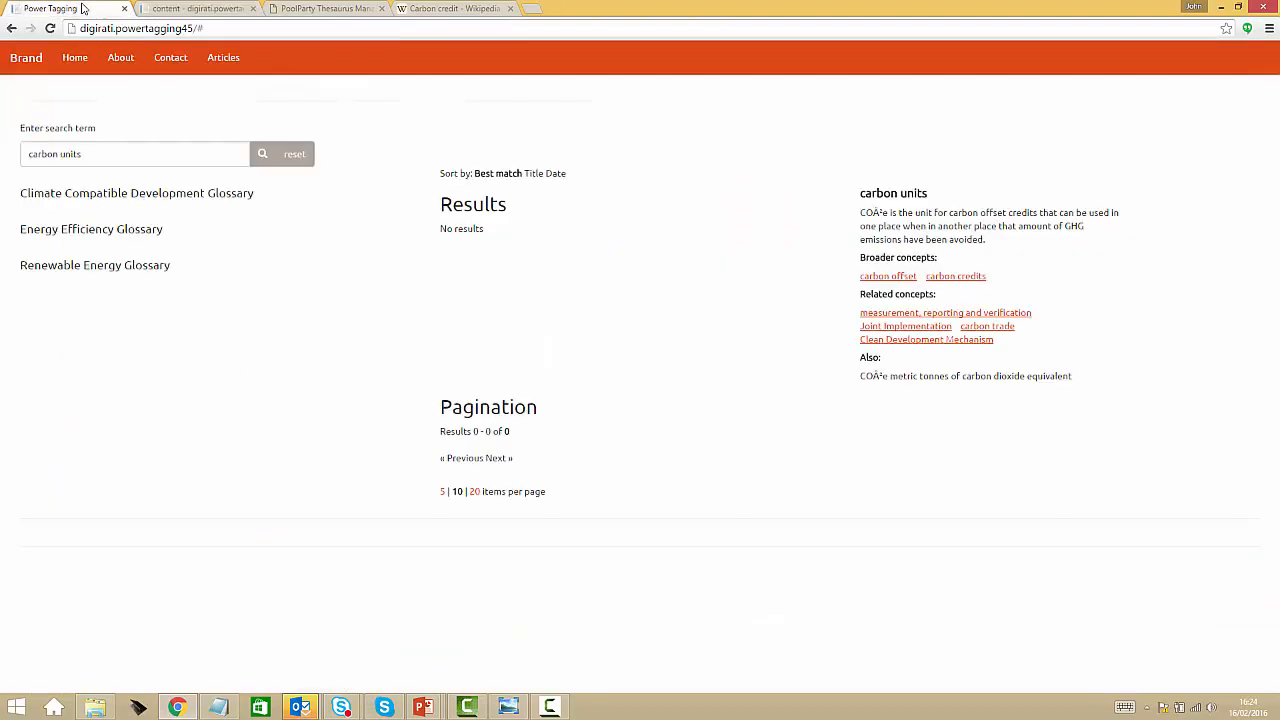
click(262, 155)
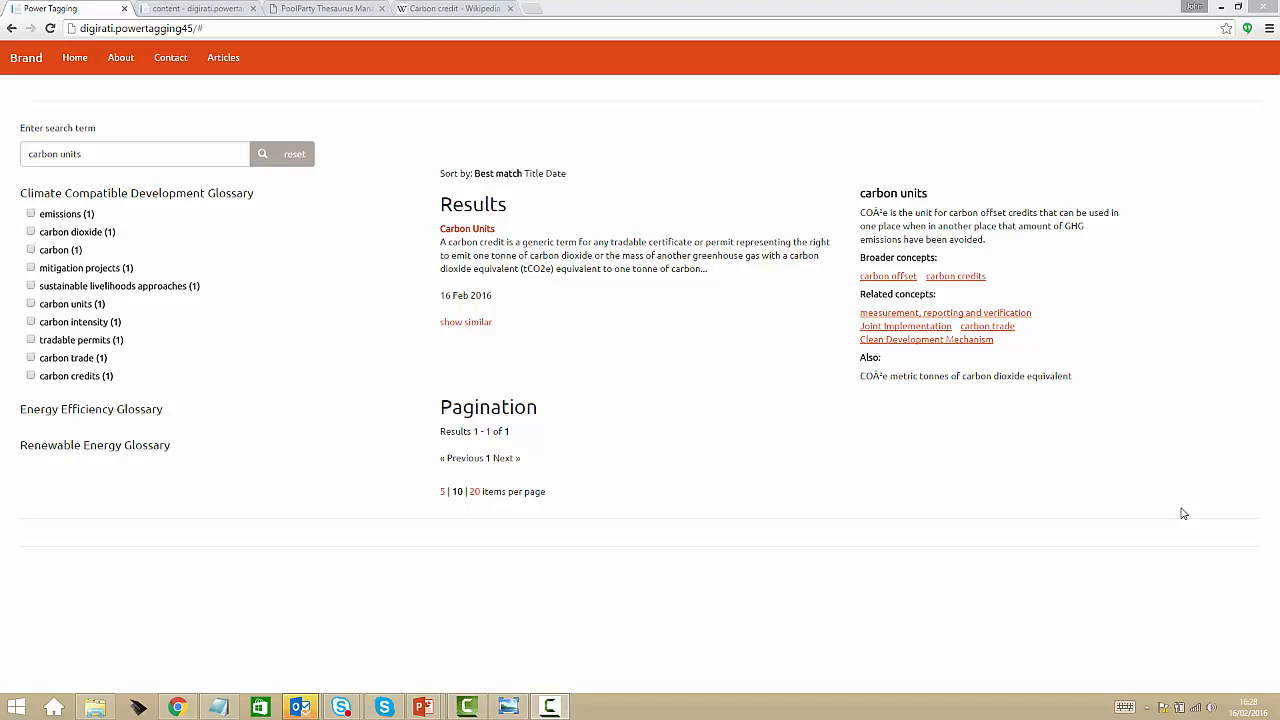
click(896, 283)
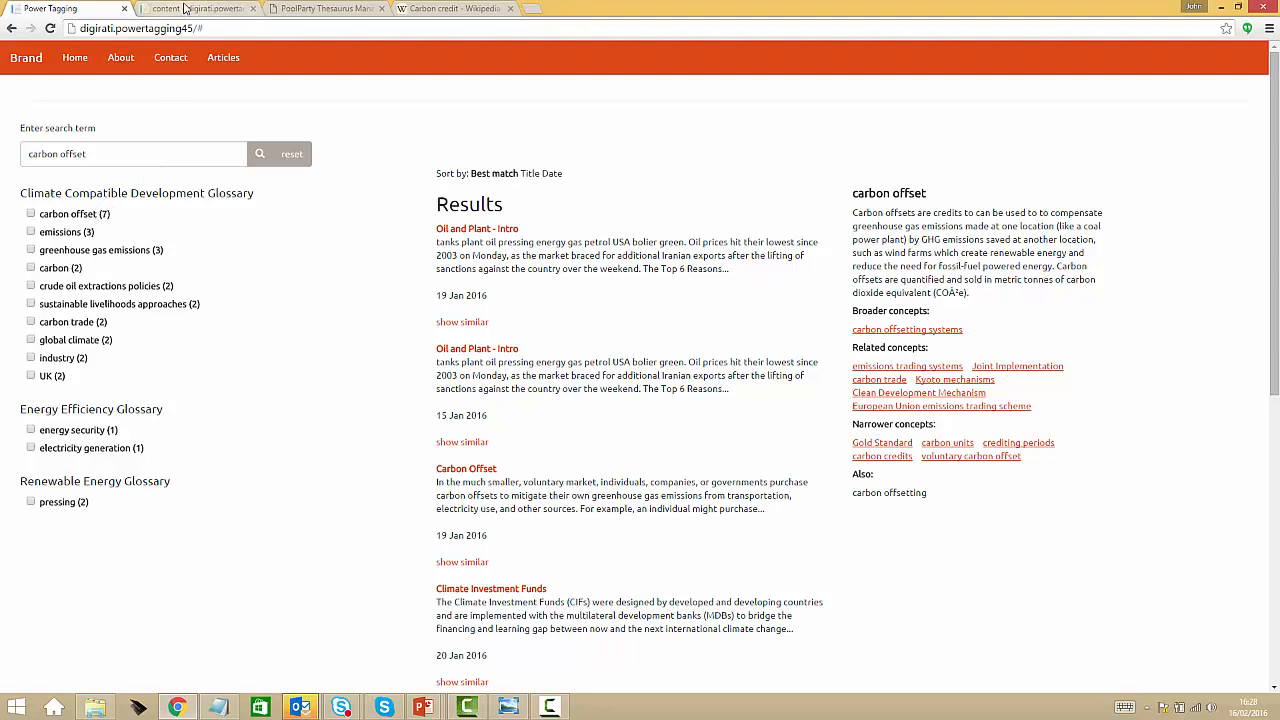
Add the thesaurus concept "carbon offset" to the Carbon Units item in Umbraco, and save and publish it
click(185, 9)
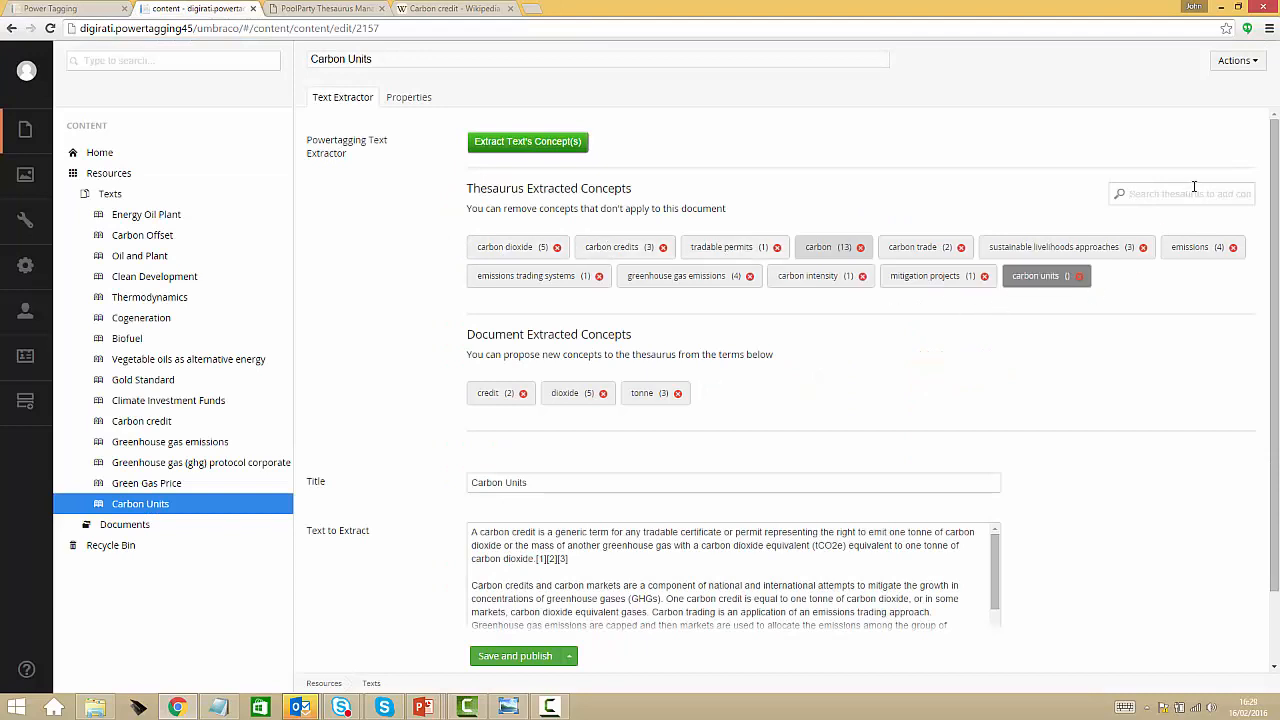
text(carbon offset)
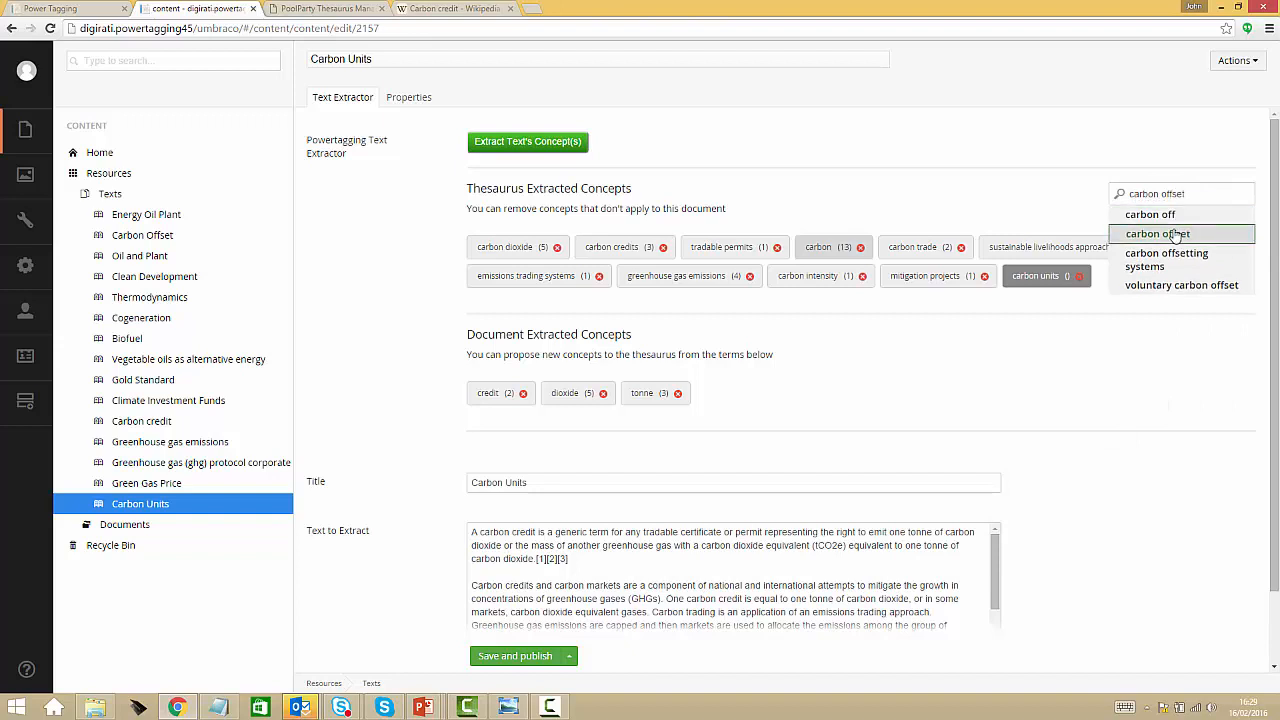
click(1160, 233)
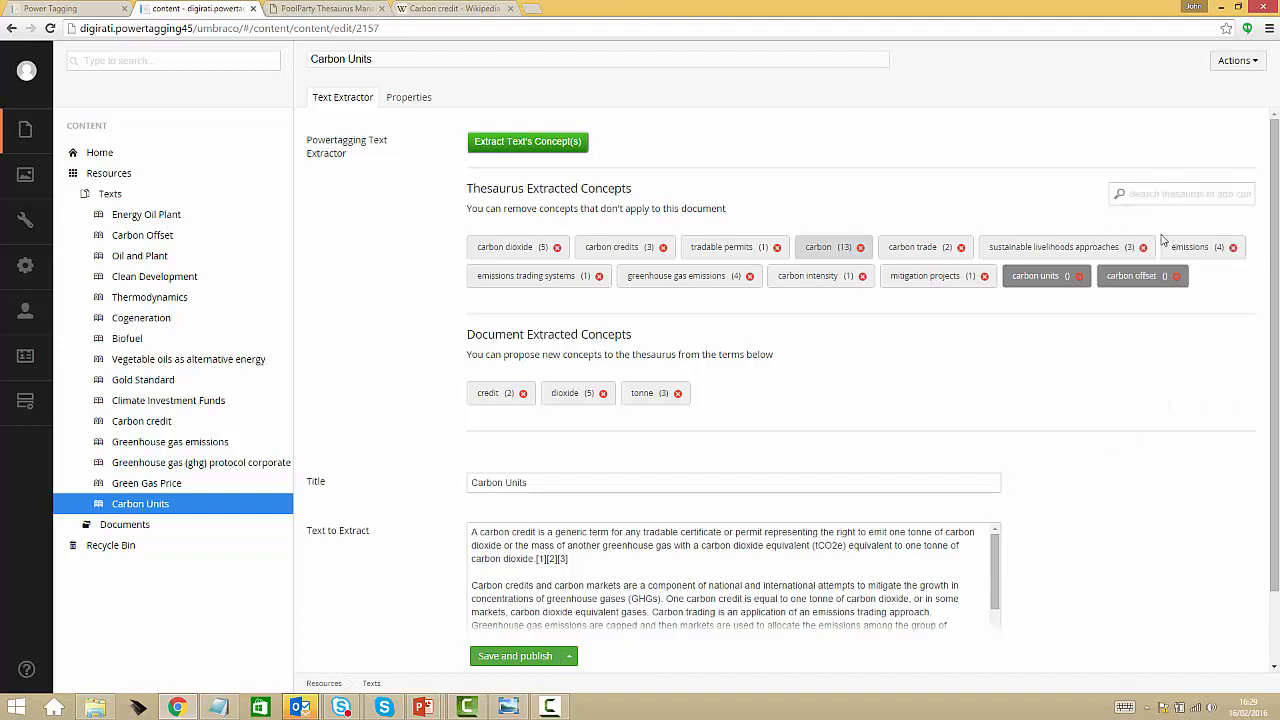
click(507, 658)
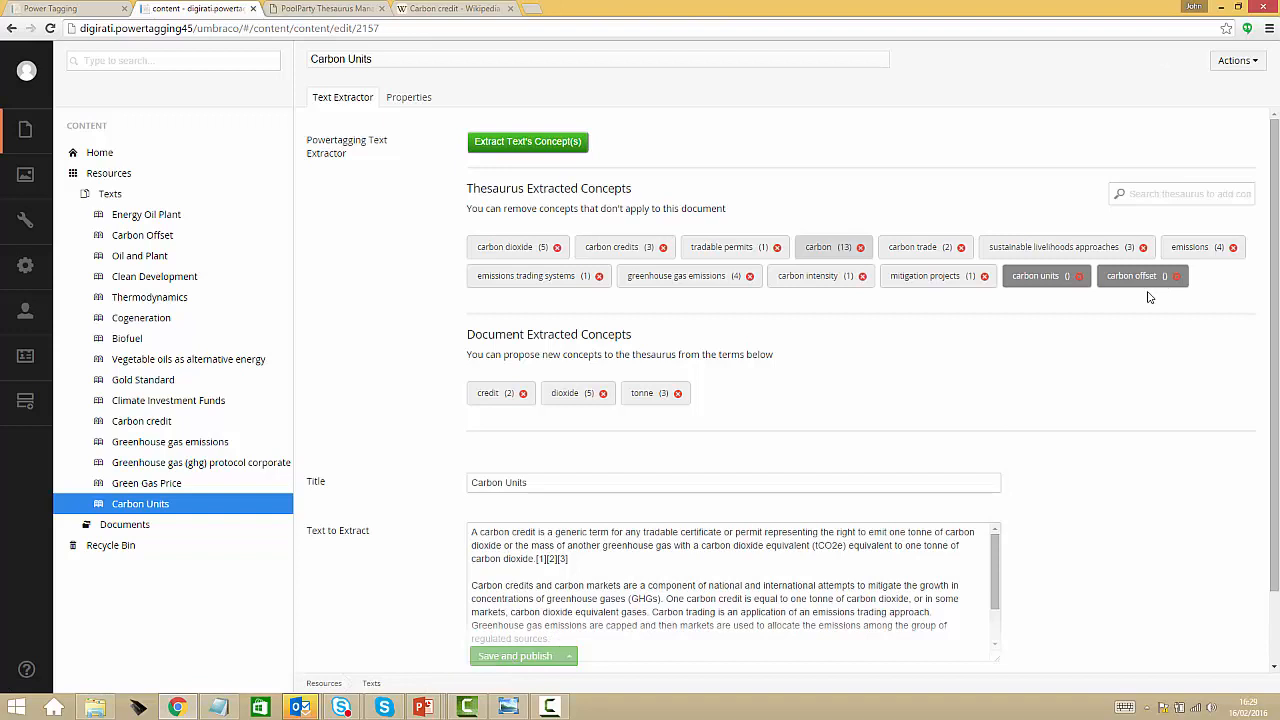
click(1176, 276)
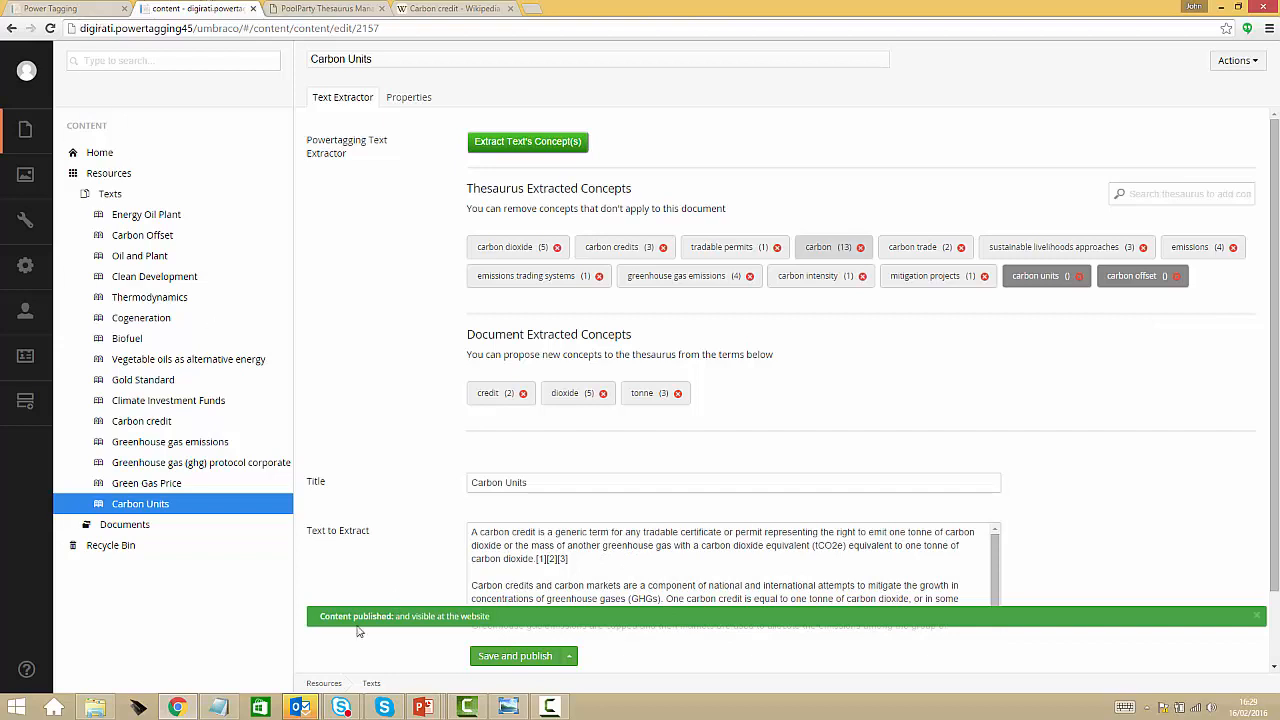
Rerun the carbon offset search on the Power Tagging site and filter the results by the carbon offset concept
click(78, 12)
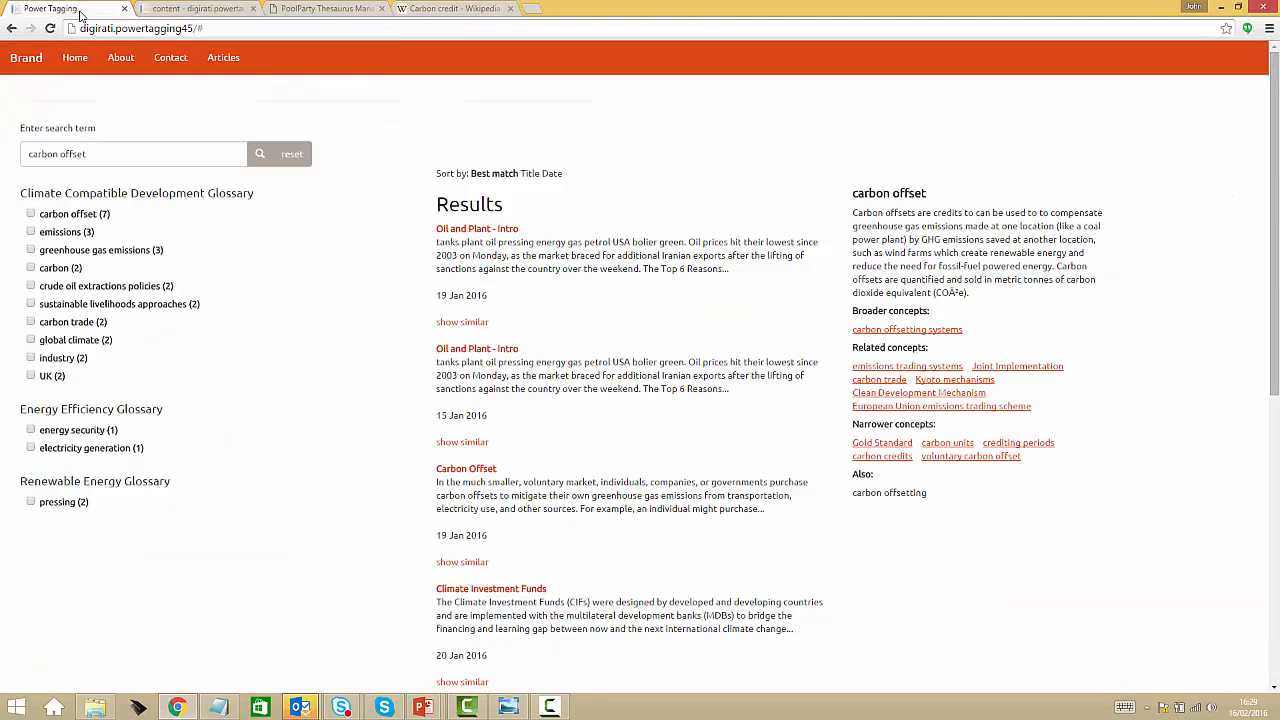
click(259, 155)
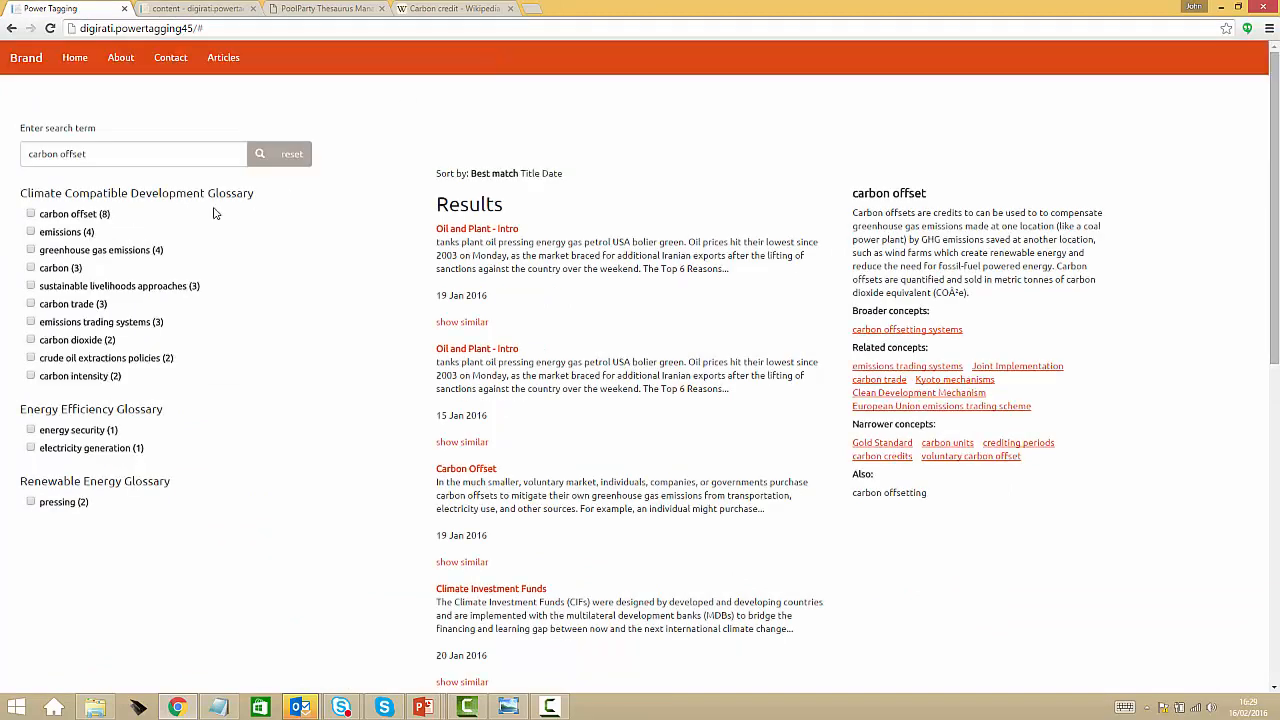
click(32, 217)
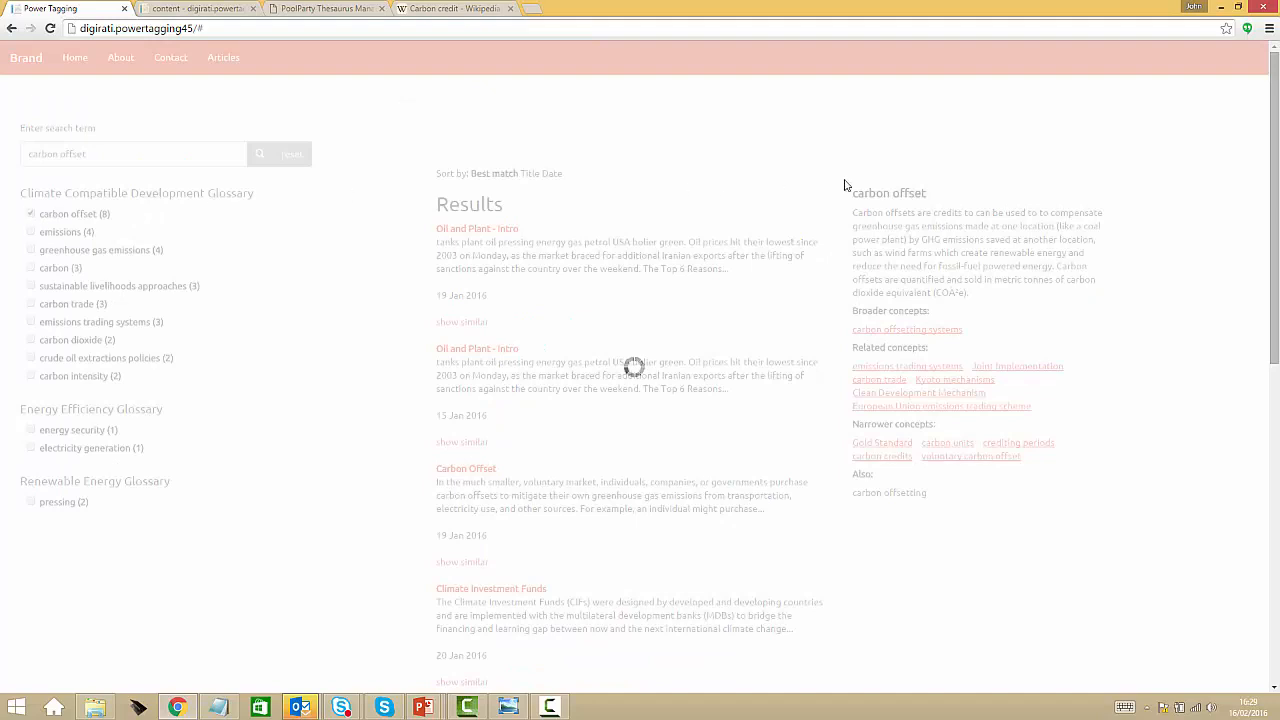
Find the Carbon Units entry among the search results and show its similar items
scroll(782, 350, down, 1)
scroll(885, 388, down, 3)
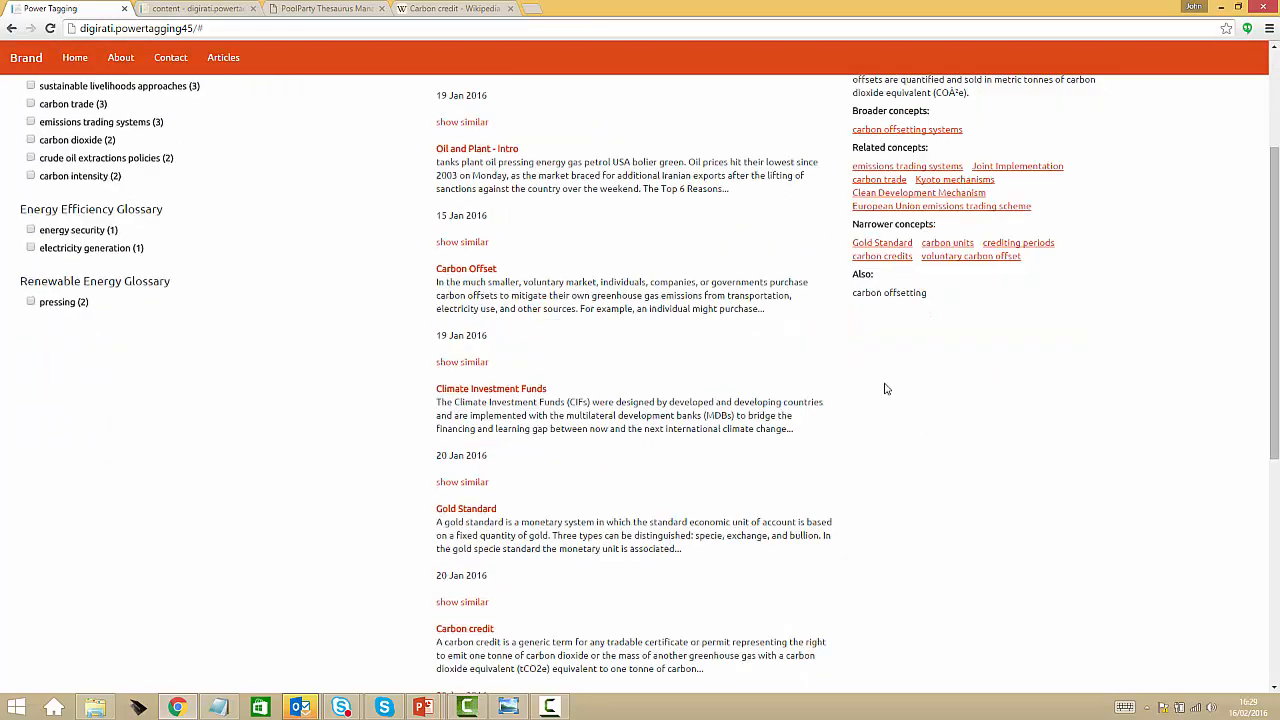
scroll(885, 388, down, 2)
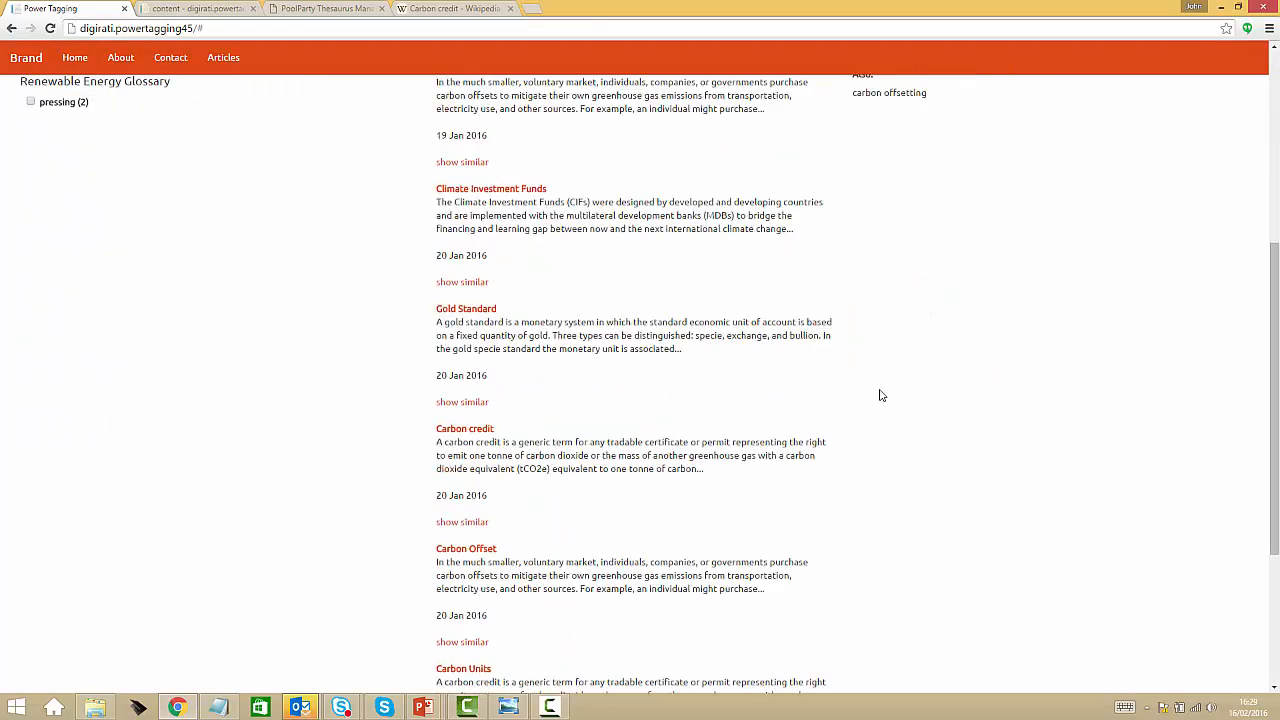
scroll(880, 394, down, 2)
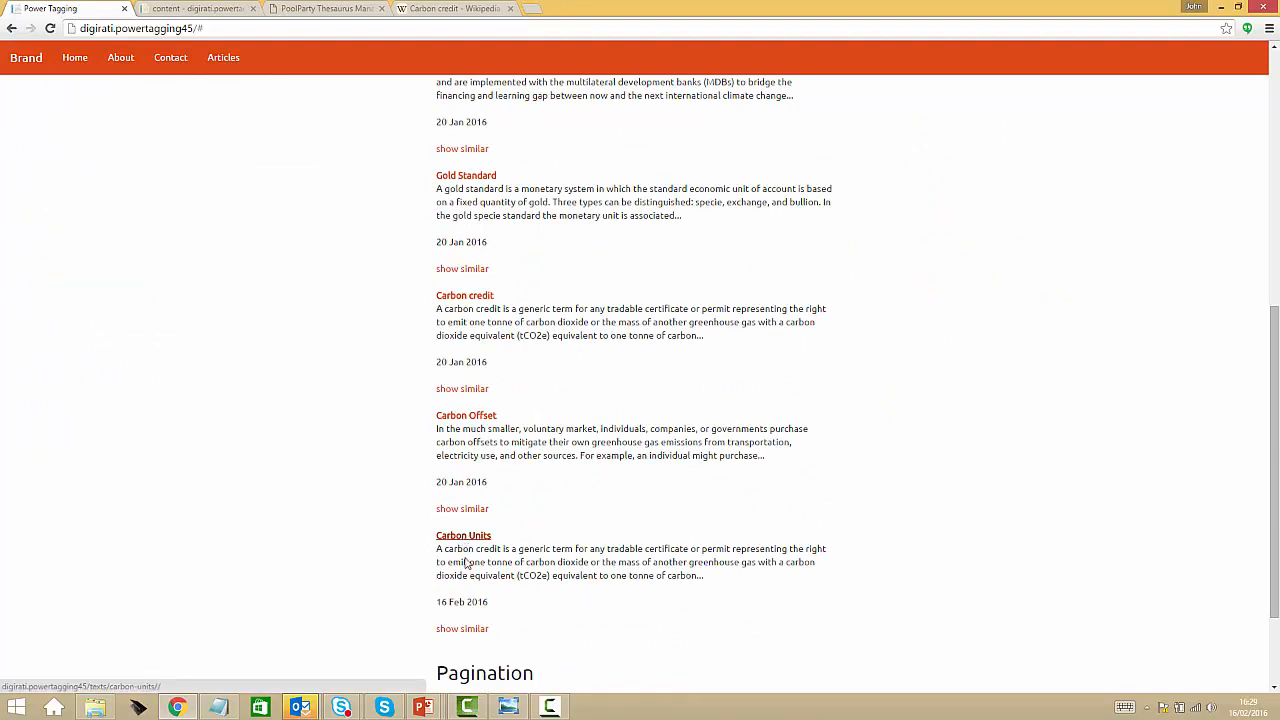
click(462, 629)
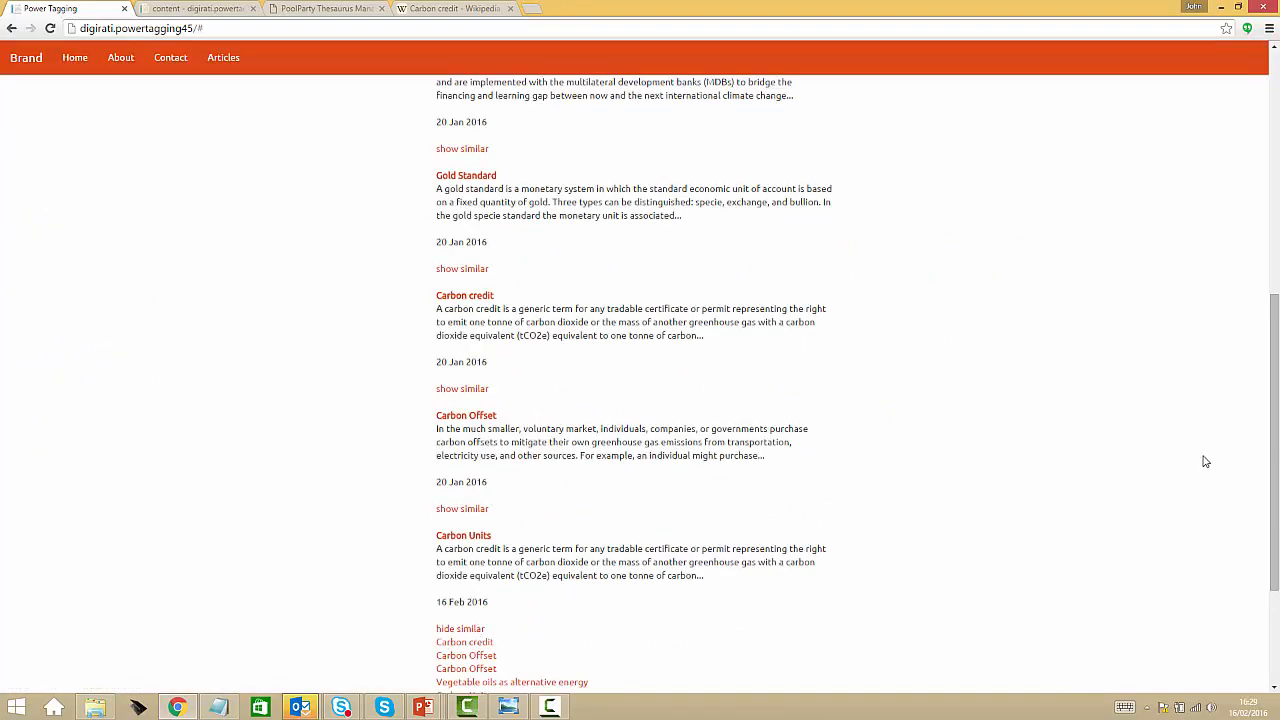
scroll(1276, 410, down, 2)
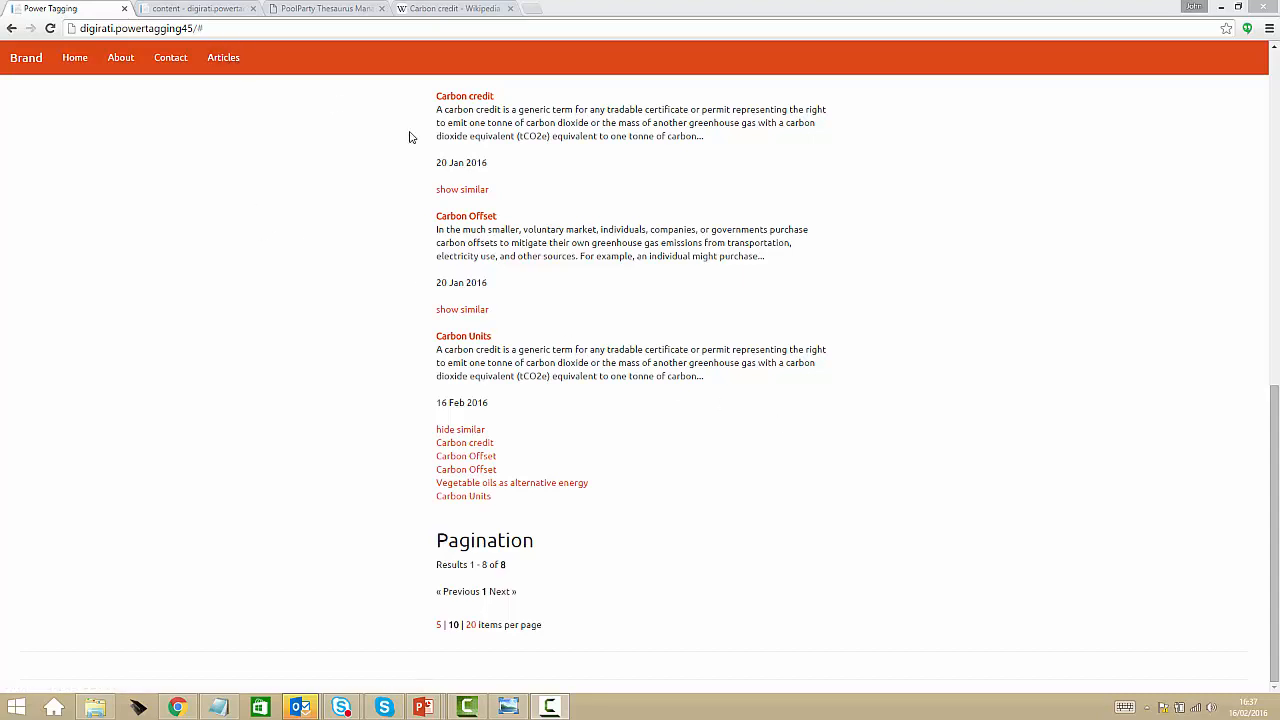
Propose the new term "ecotax" for the Carbon Units item in Umbraco, and save and publish it
click(222, 12)
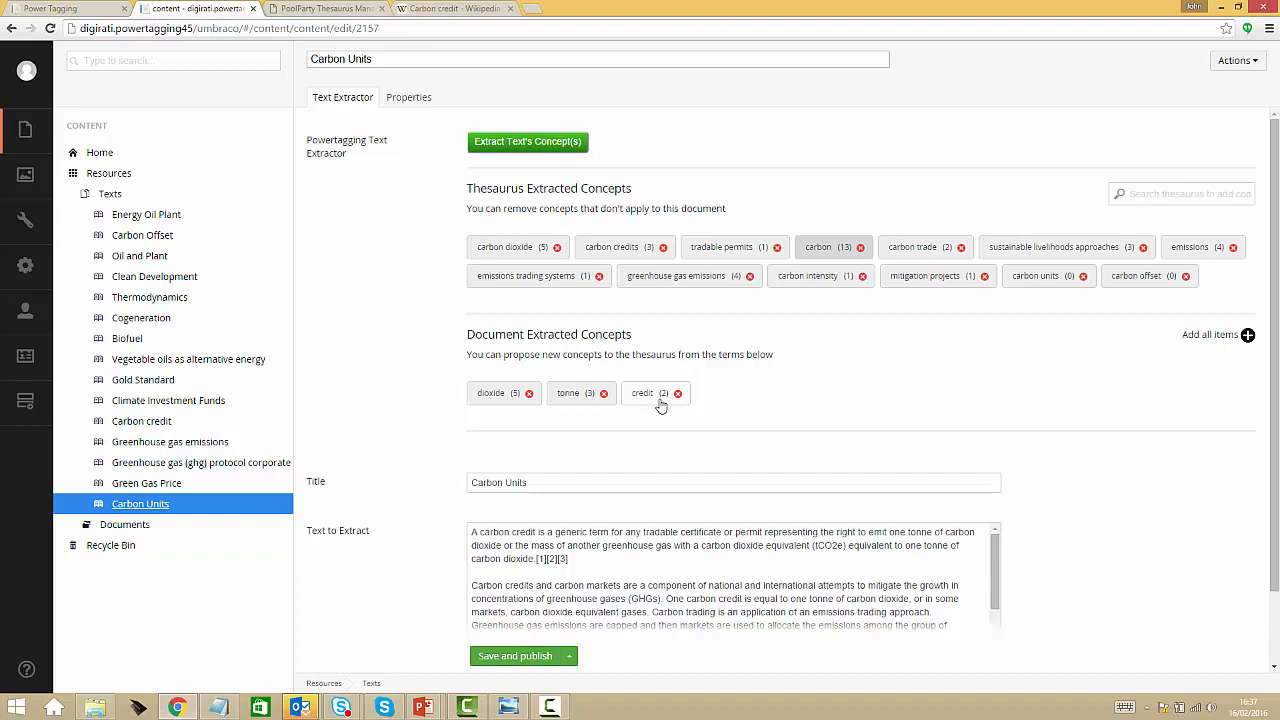
click(1145, 195)
text(e)
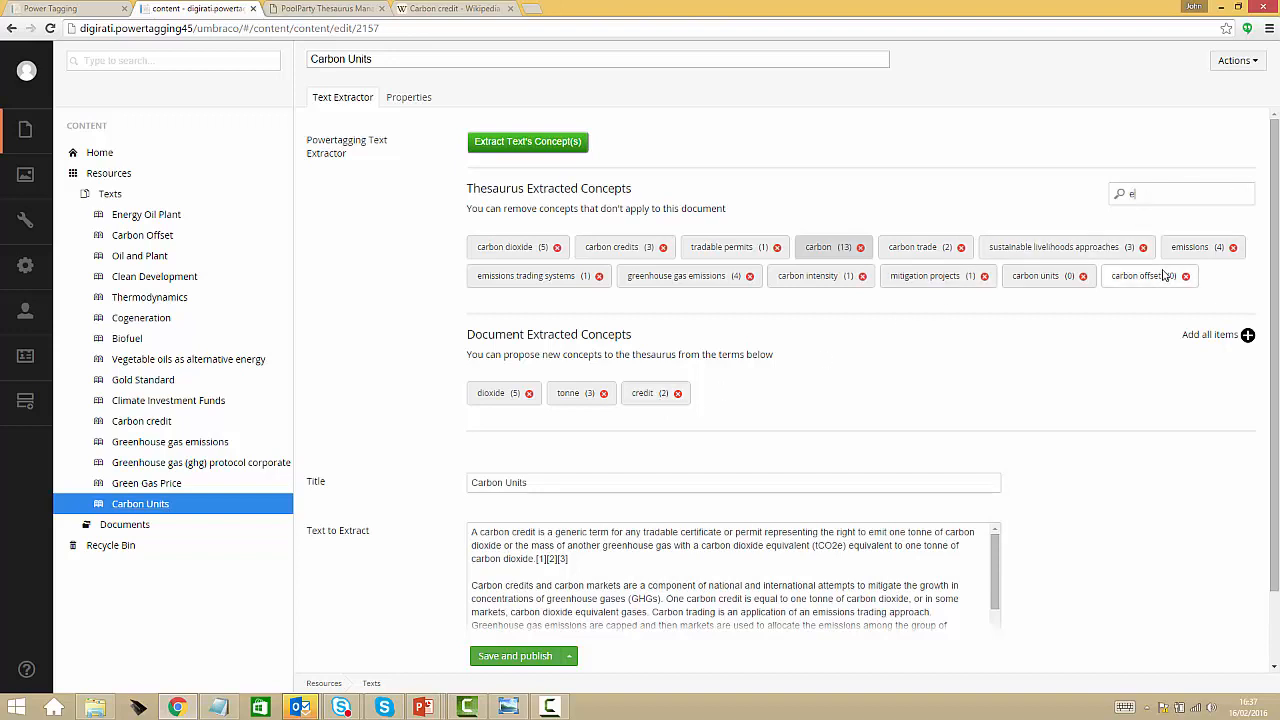
text(co)
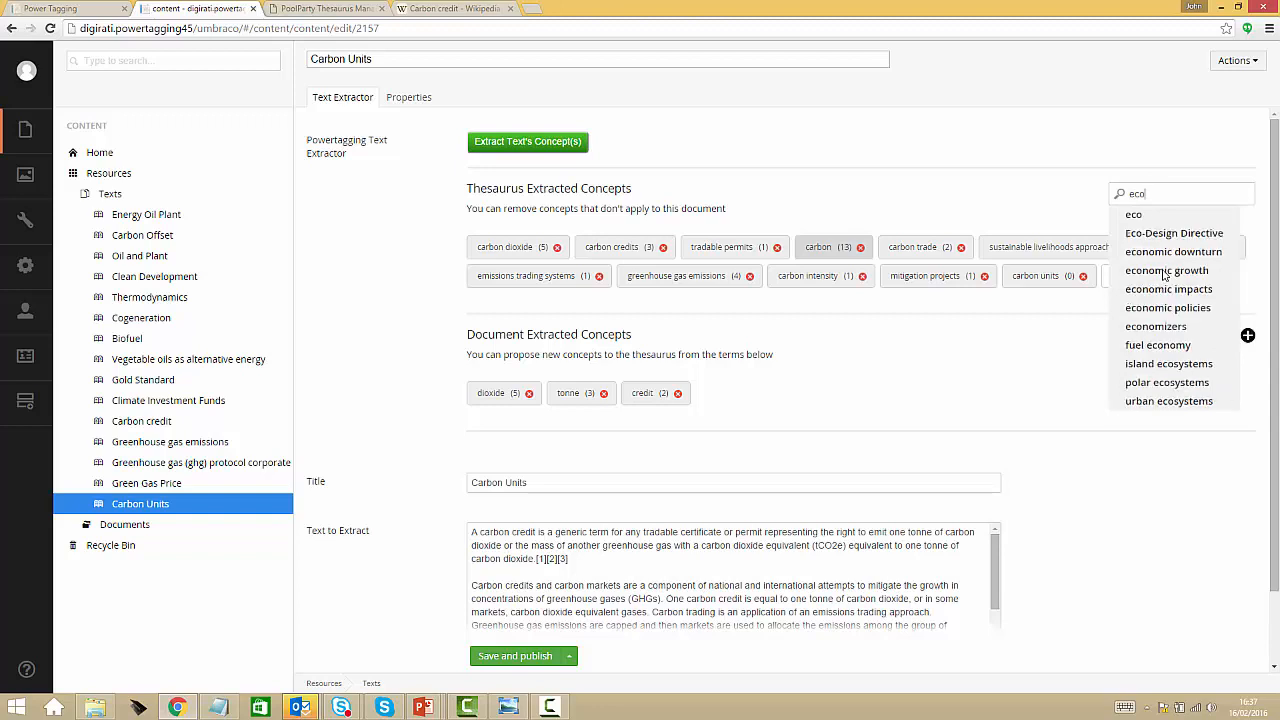
text(t)
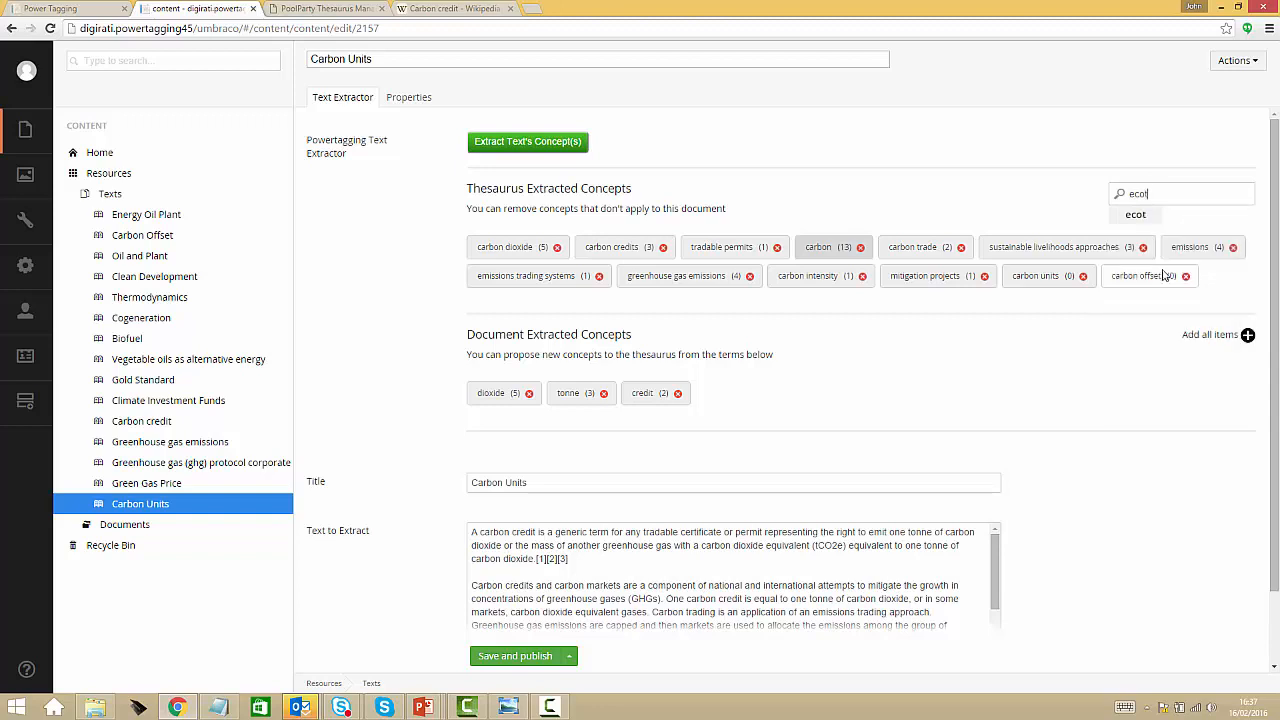
text(ax)
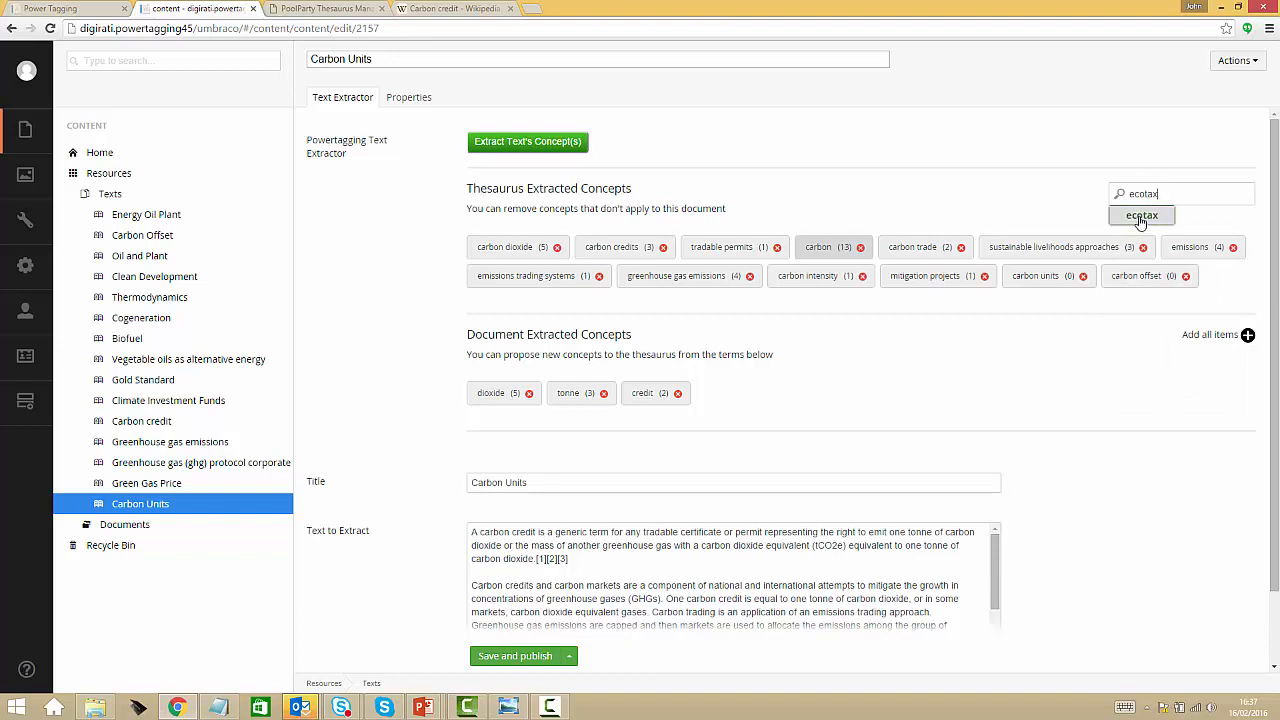
click(1141, 216)
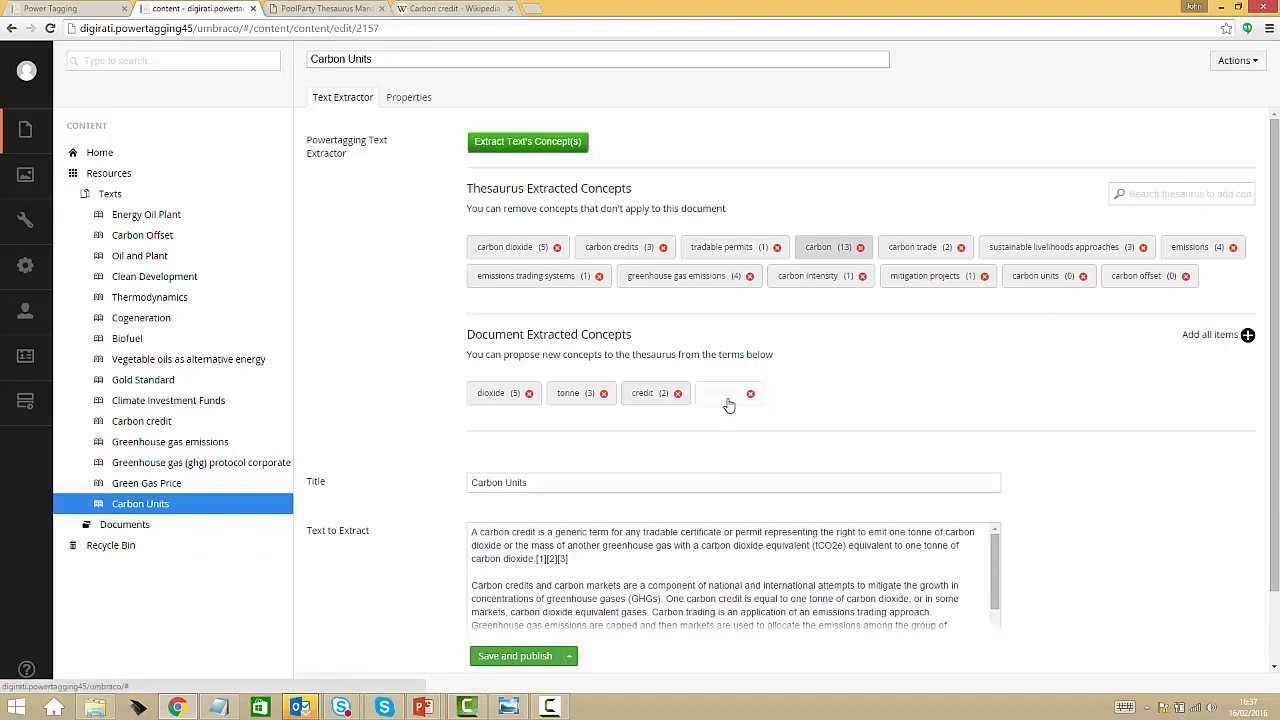
click(516, 657)
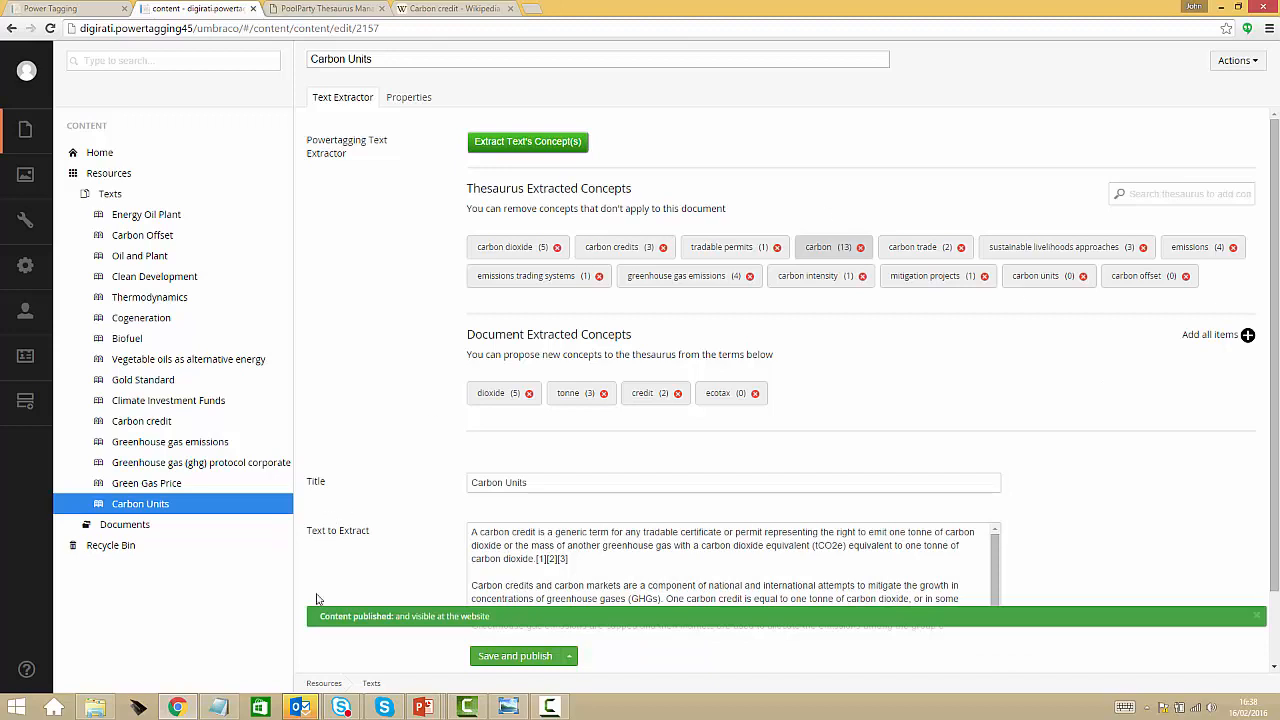
Switch to PoolParty and search its suggested concepts list for "ecotax"
click(304, 12)
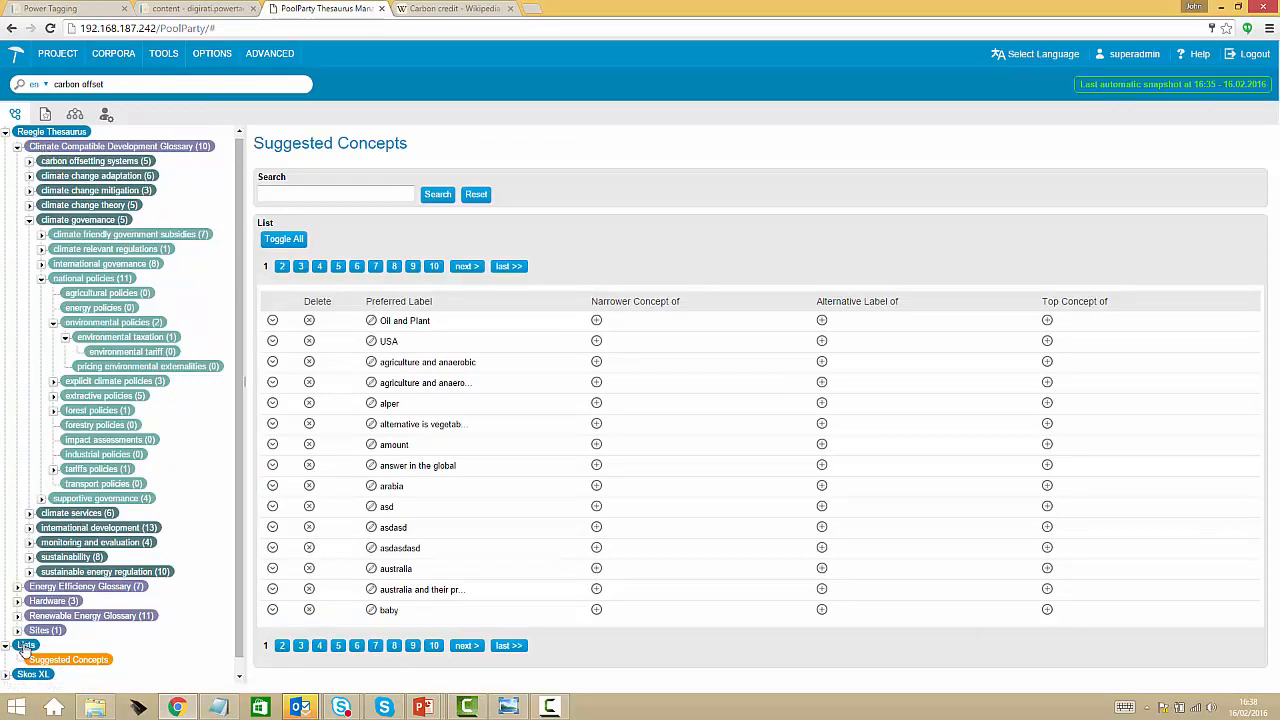
click(36, 660)
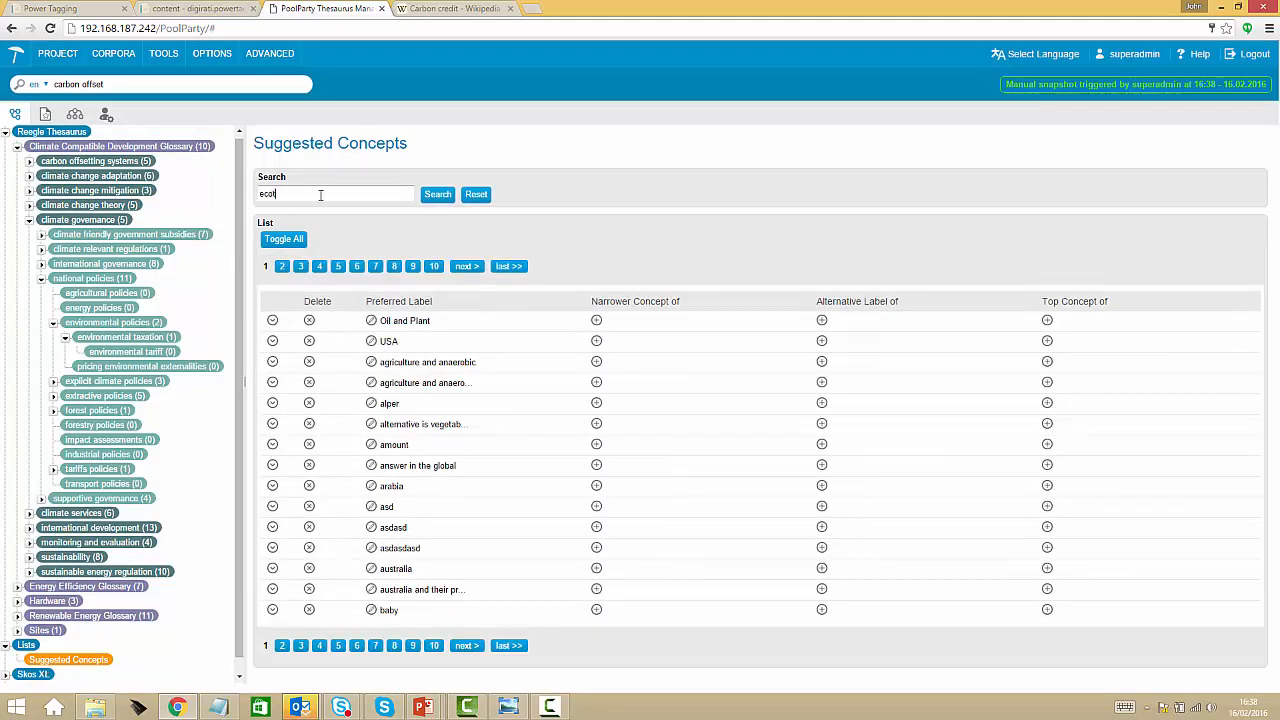
click(320, 195)
text(ecotax)
click(440, 198)
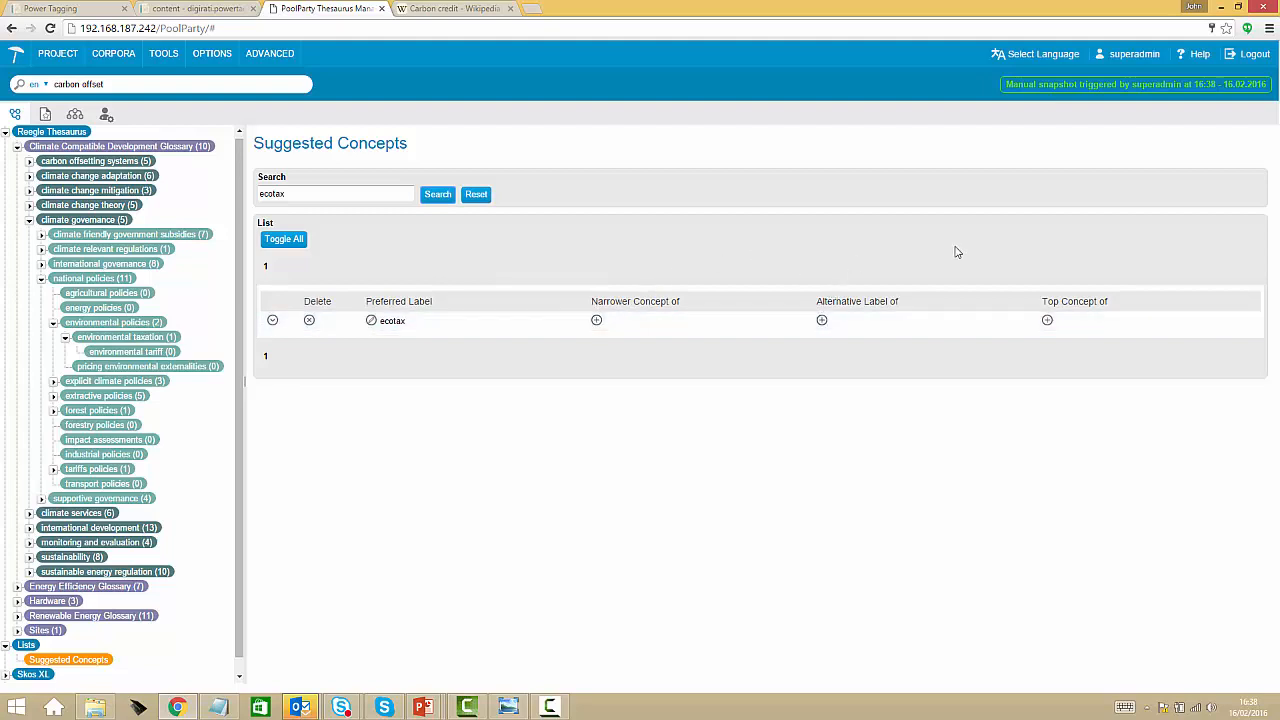
Add the suggested concept ecotax as a narrower concept of environmental taxation, and open its details from the parent concept
click(596, 321)
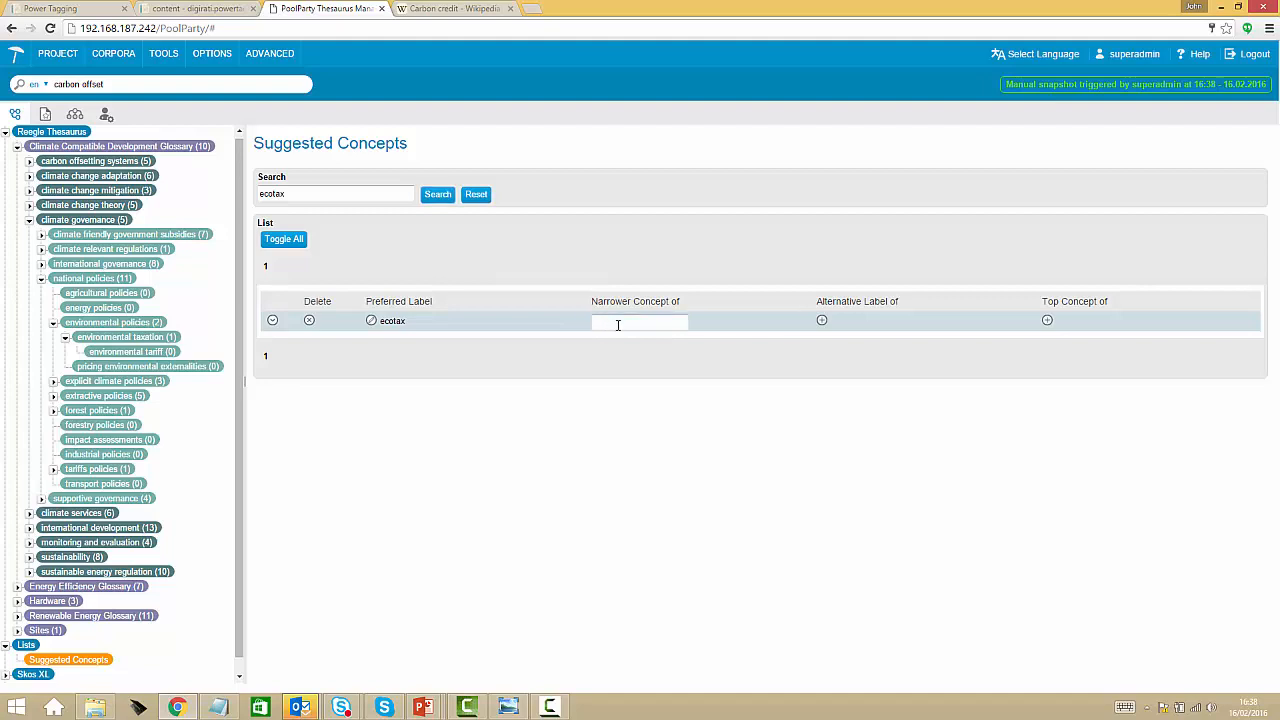
text(environ)
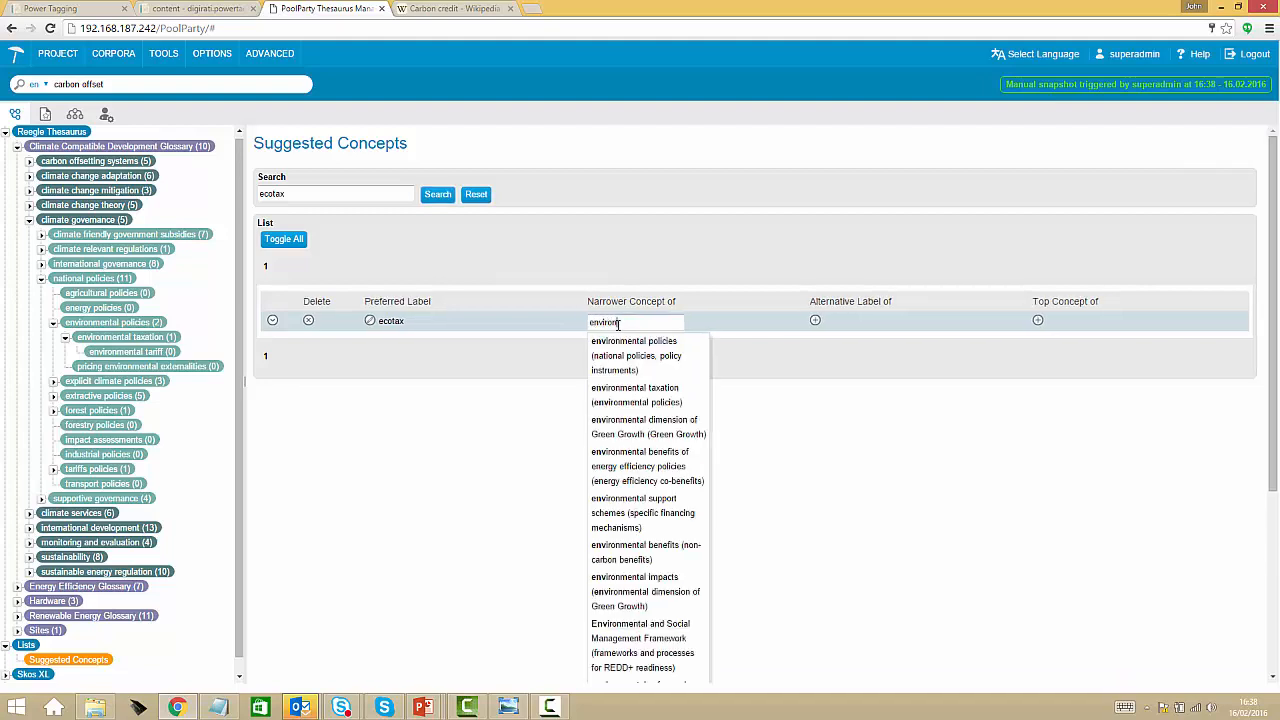
click(635, 400)
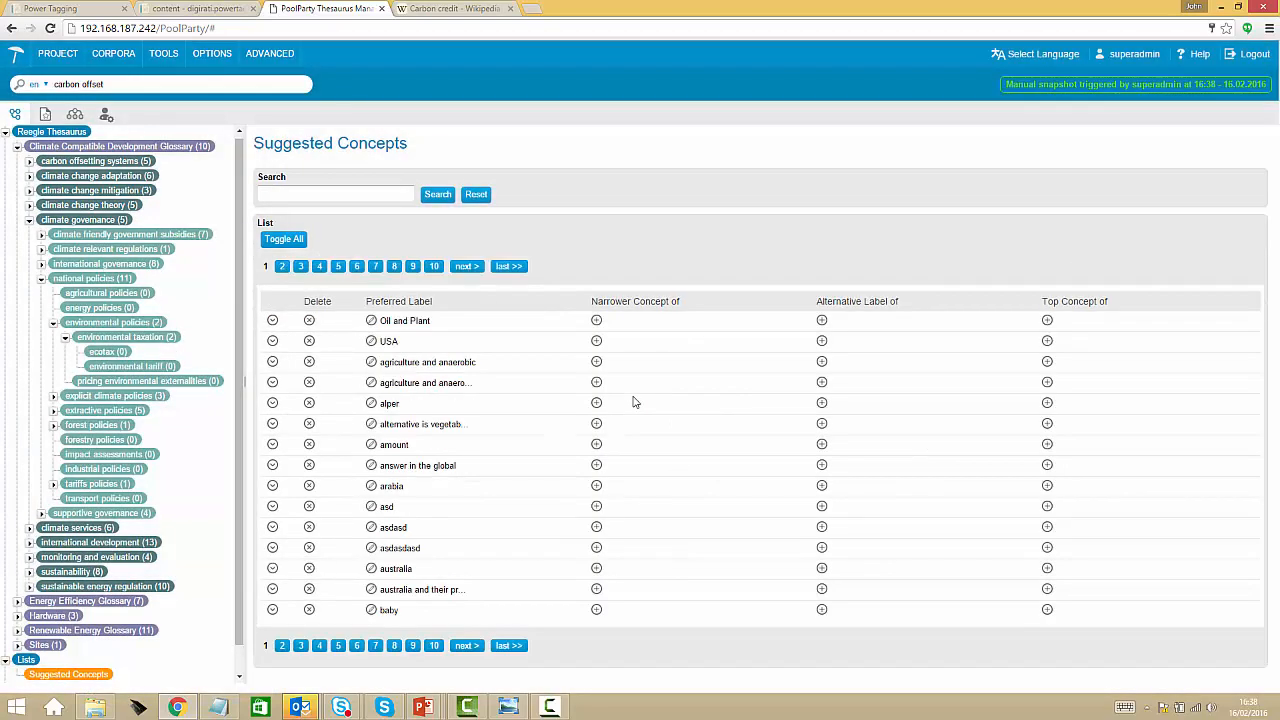
click(113, 340)
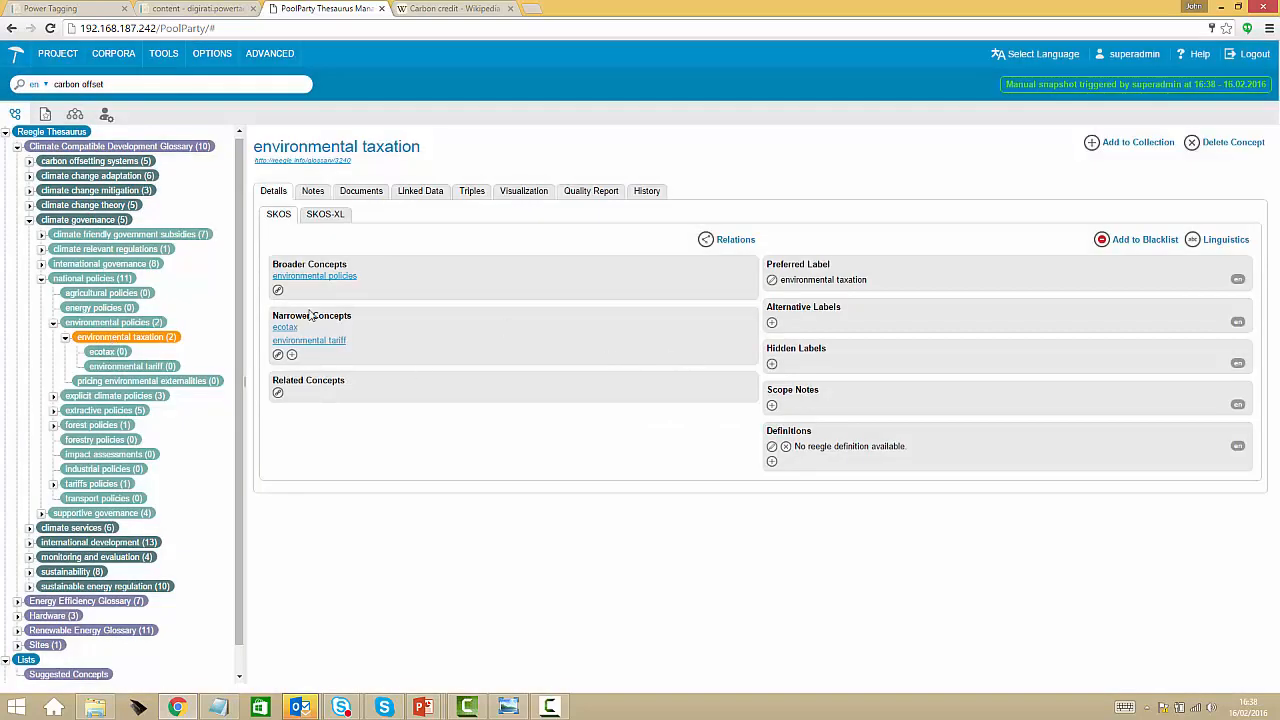
click(286, 329)
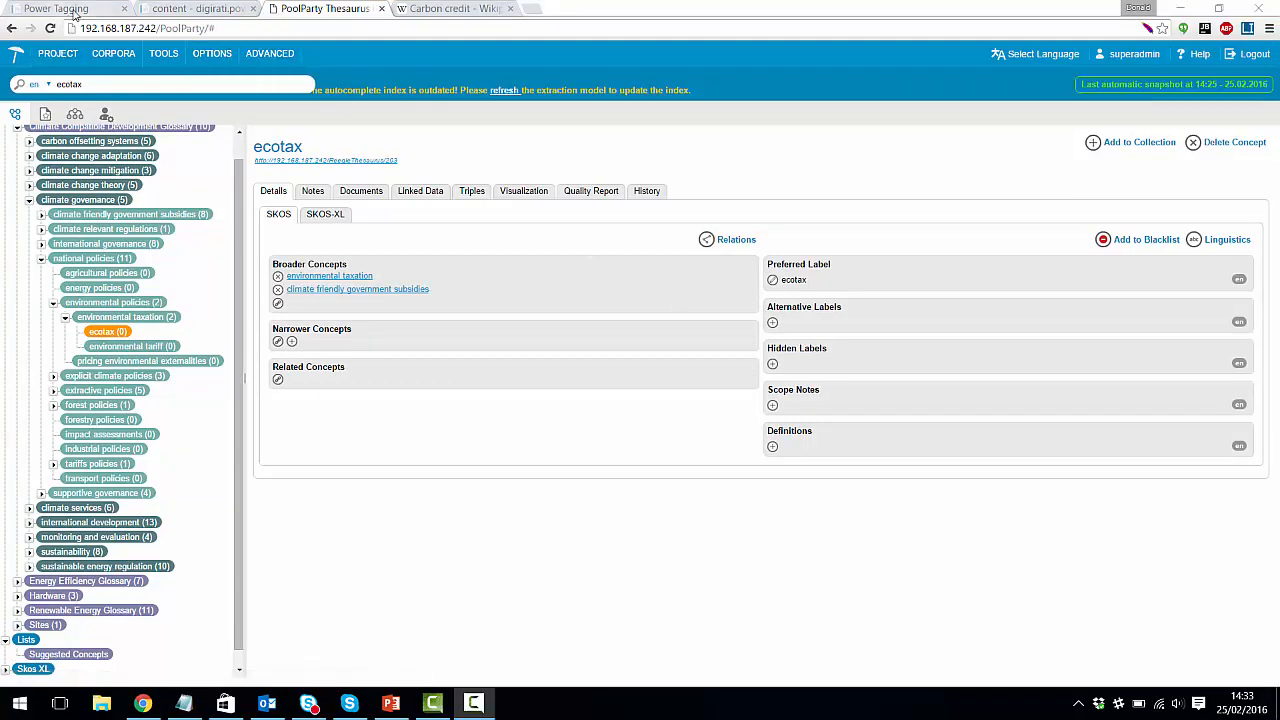
Search the Power Tagging site for the suggested term "ecotax" and highlight the Climate Compatible Development Glossary filters
click(70, 10)
scroll(365, 305, up, 4)
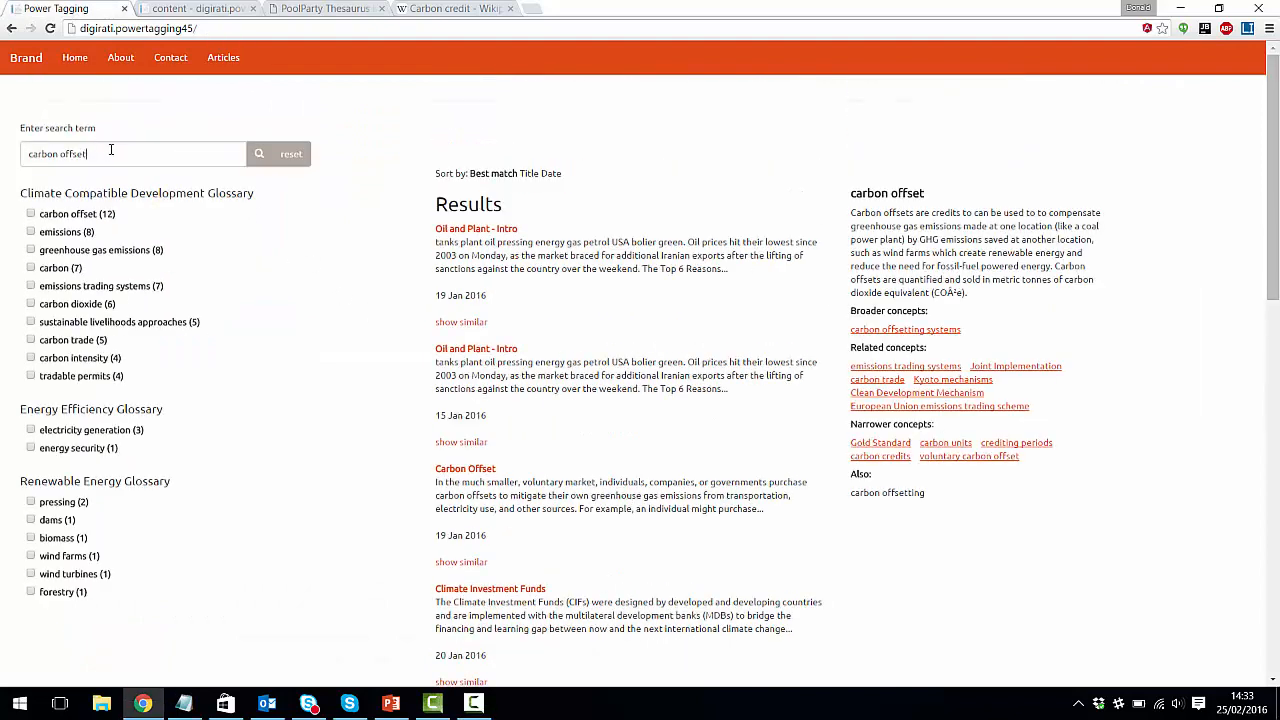
drag(111, 150, 14, 148)
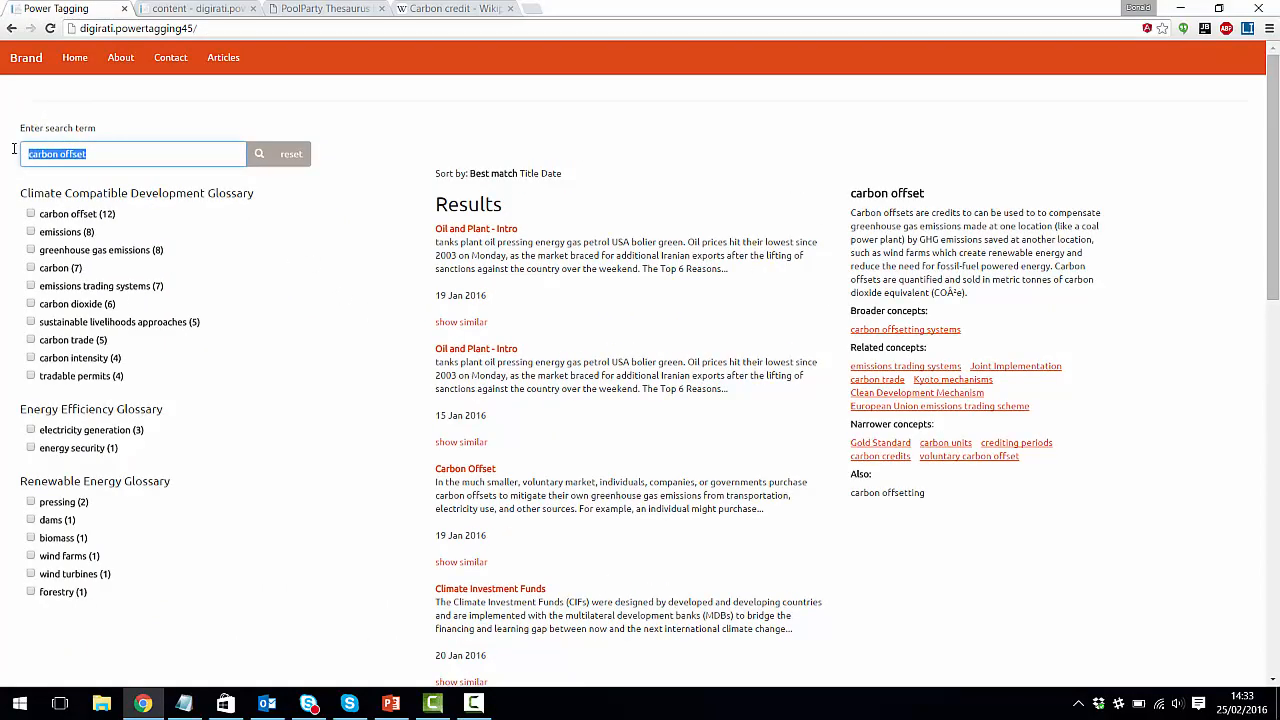
text(ecot)
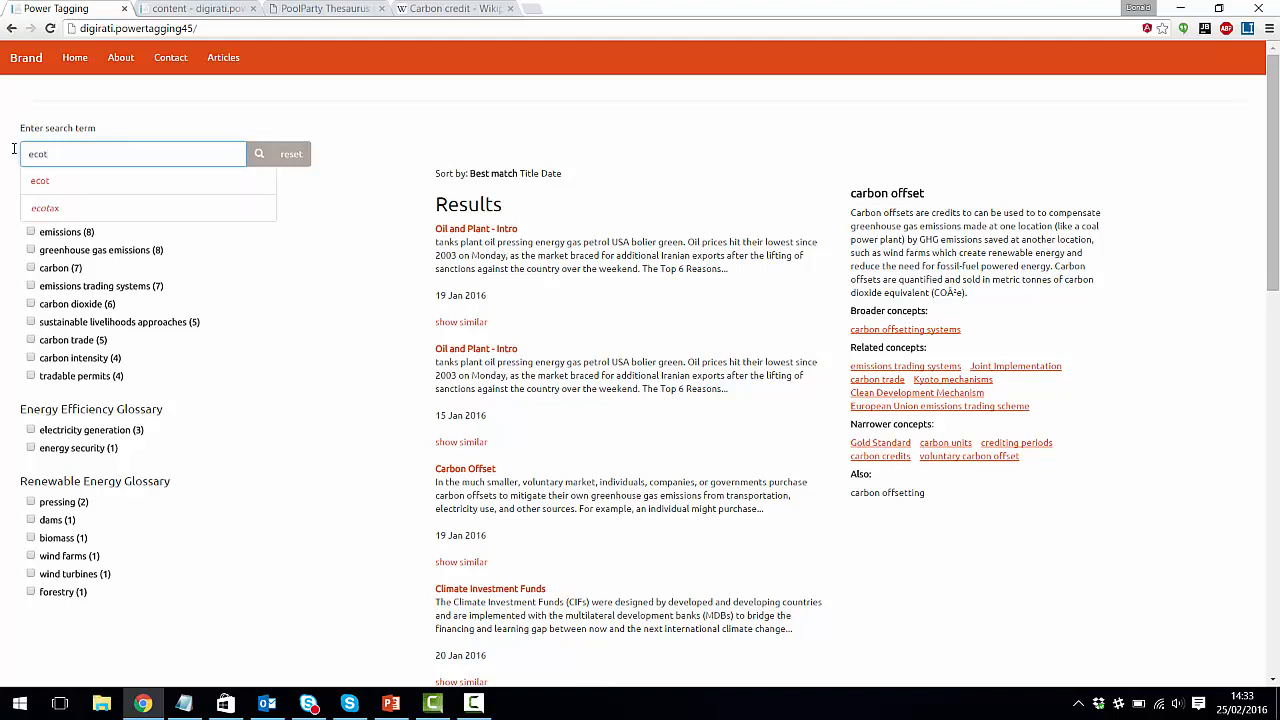
click(43, 207)
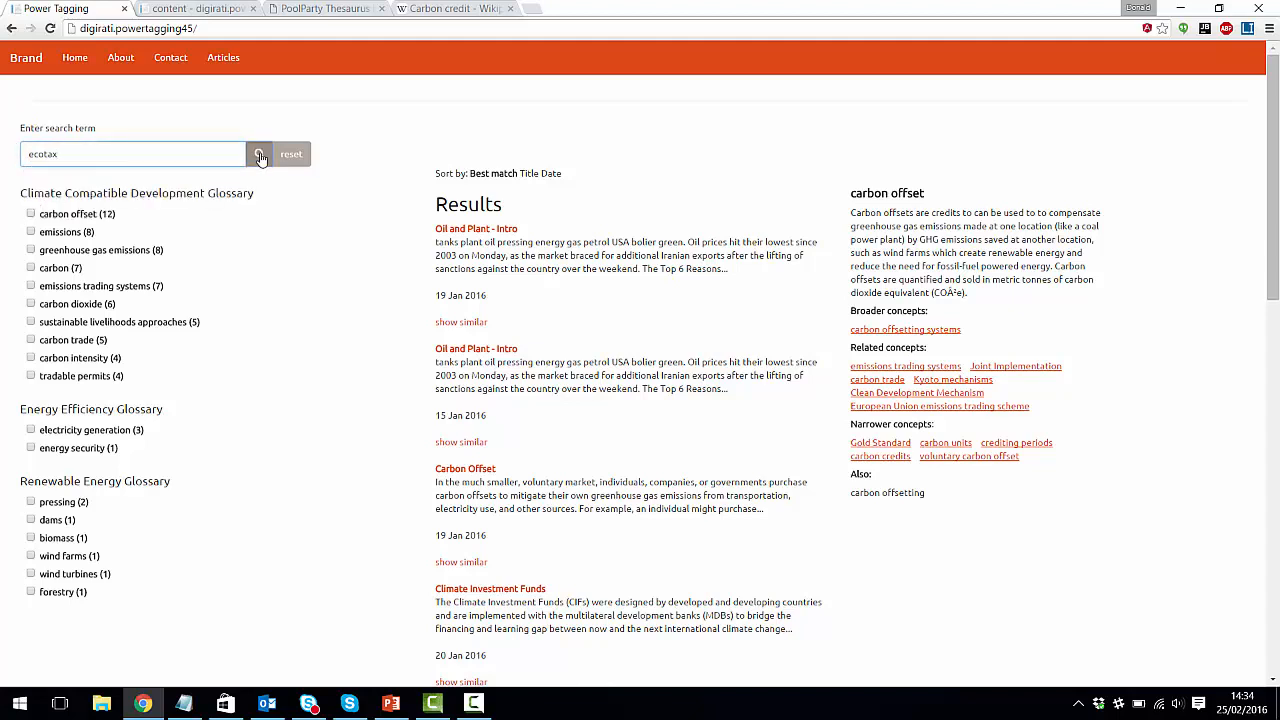
click(260, 157)
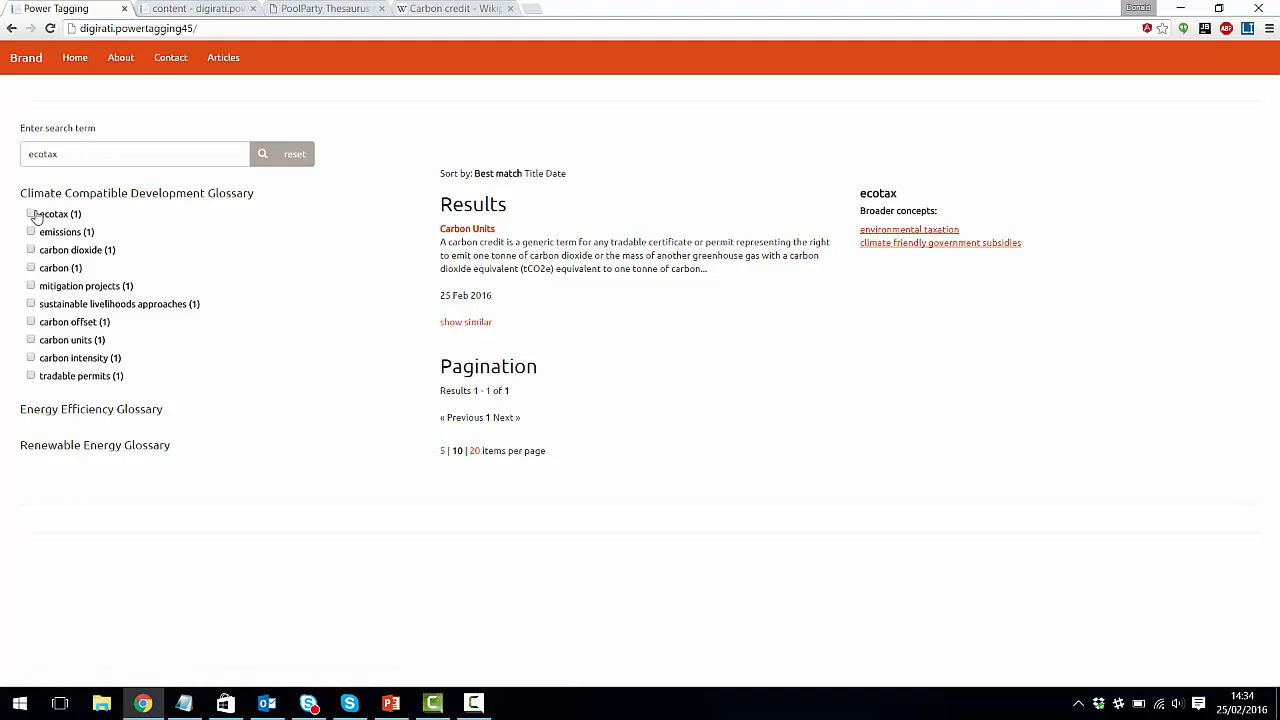
drag(148, 386, 31, 224)
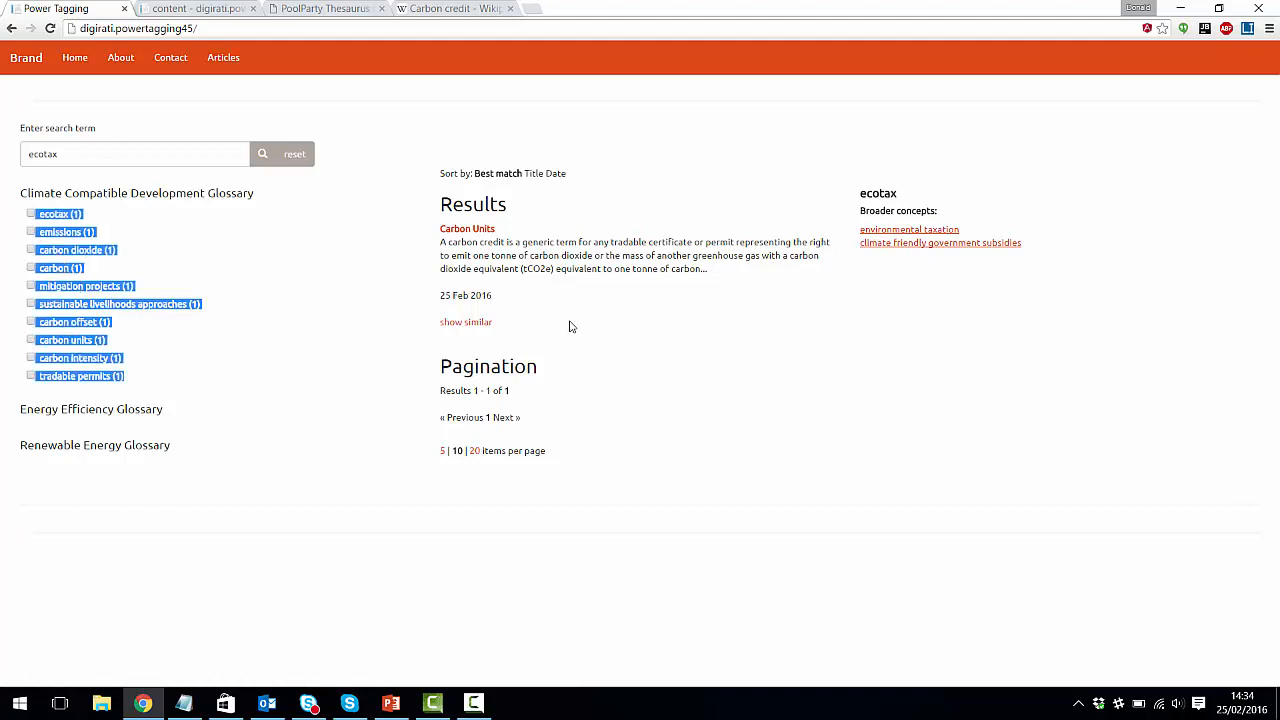